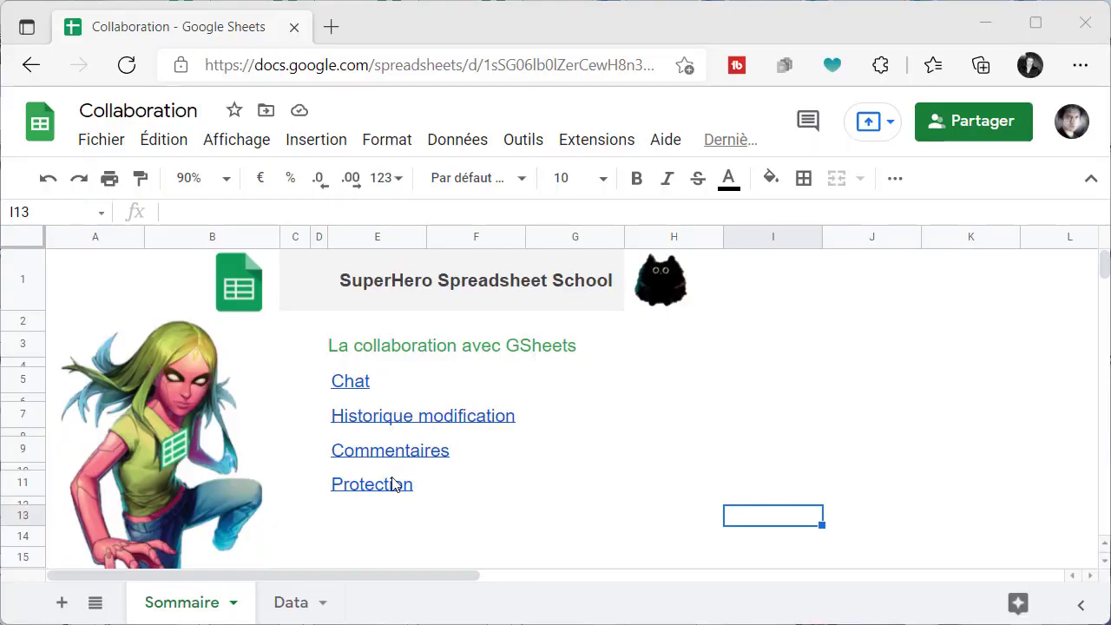
- Show the Data sheet from row 1, with its Date, Repas and Menu headers
{"action": "left_click", "coordinate": [292, 605]}
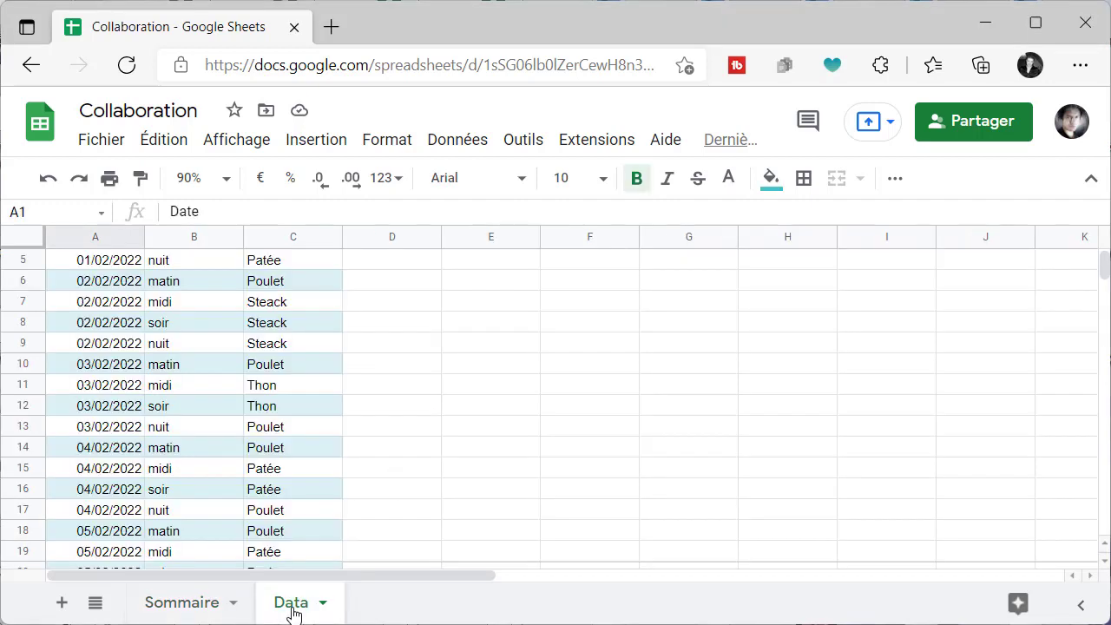
{"action": "scroll", "coordinate": [149, 260], "scroll_direction": "up", "scroll_amount": 2}
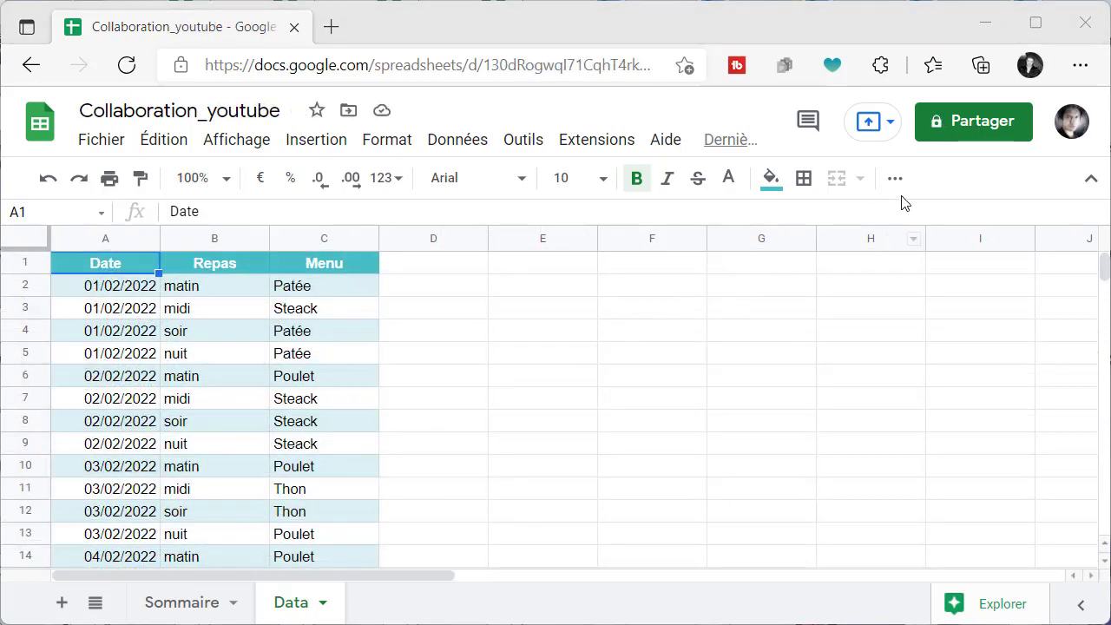
- Share the spreadsheet with the collaborator's e-mail using the Éditeur role and send the invitation
{"action": "left_click", "coordinate": [988, 136]}
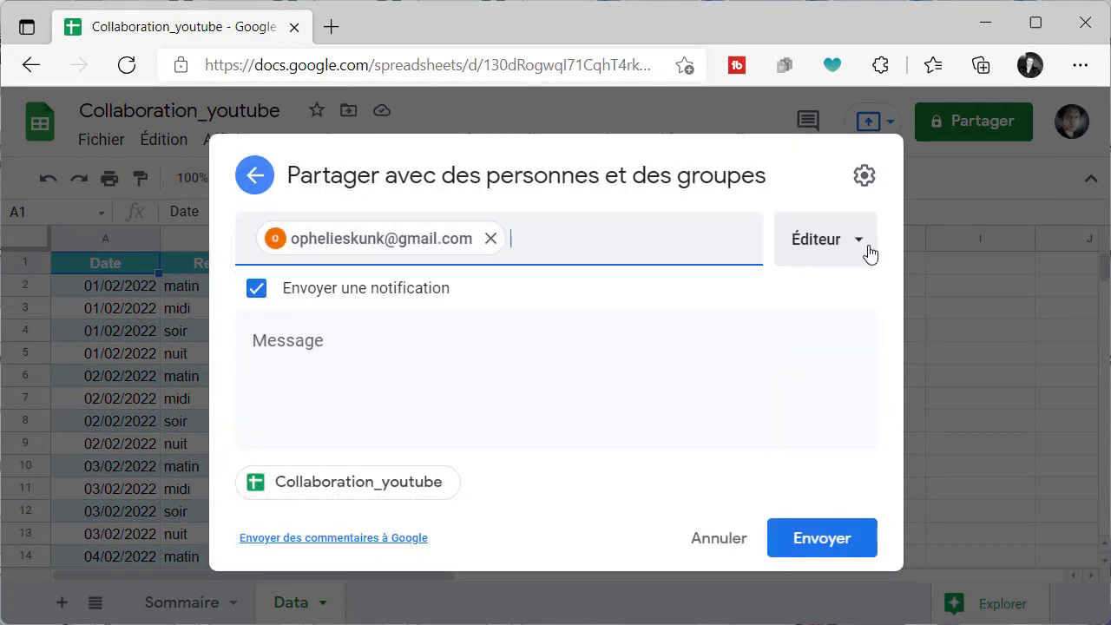
{"action": "left_click", "coordinate": [869, 251]}
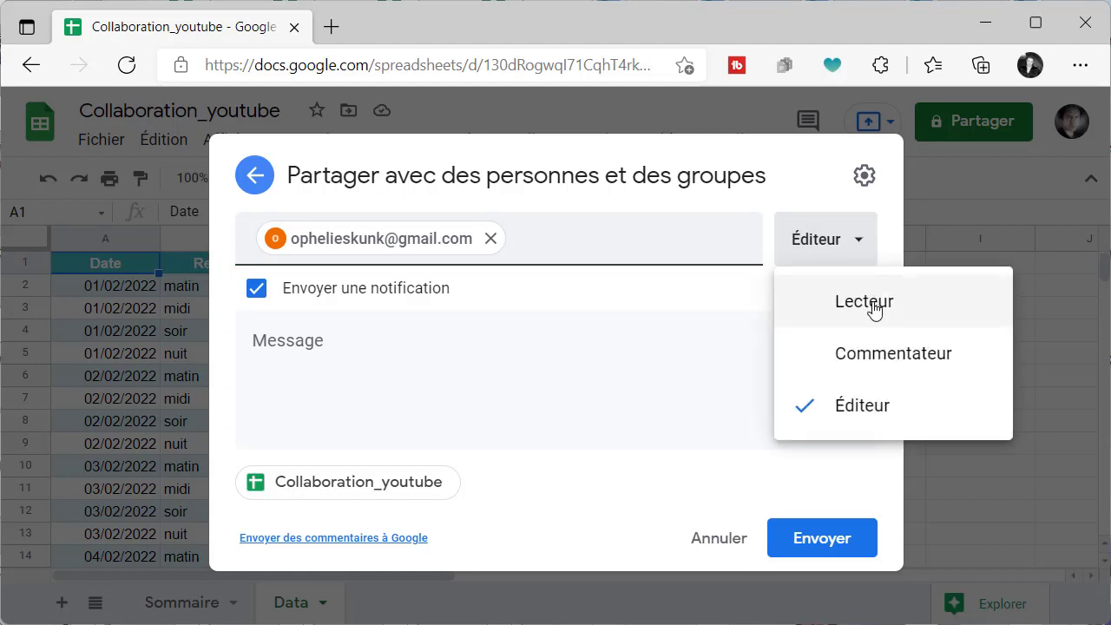
{"action": "left_click", "coordinate": [495, 300]}
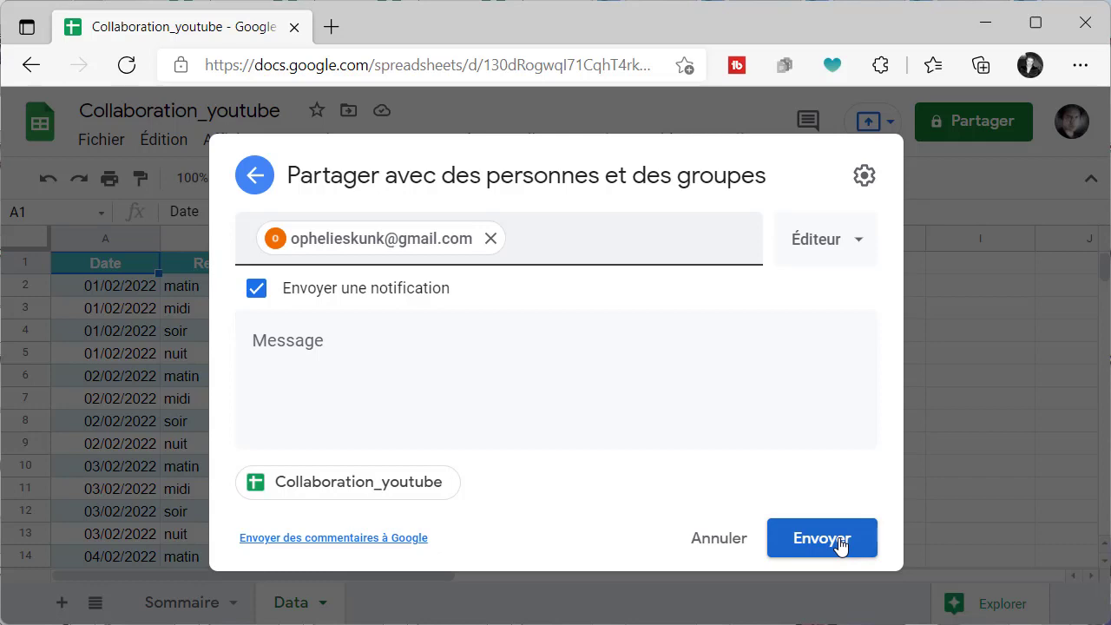
{"action": "left_click", "coordinate": [840, 544]}
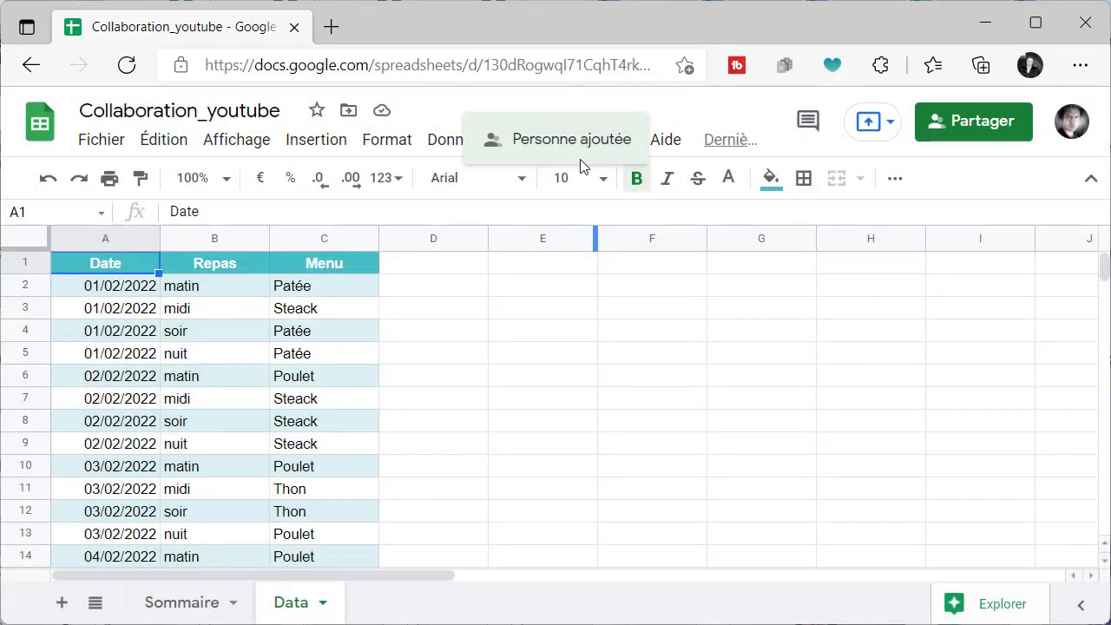
{"action": "left_click", "coordinate": [845, 354]}
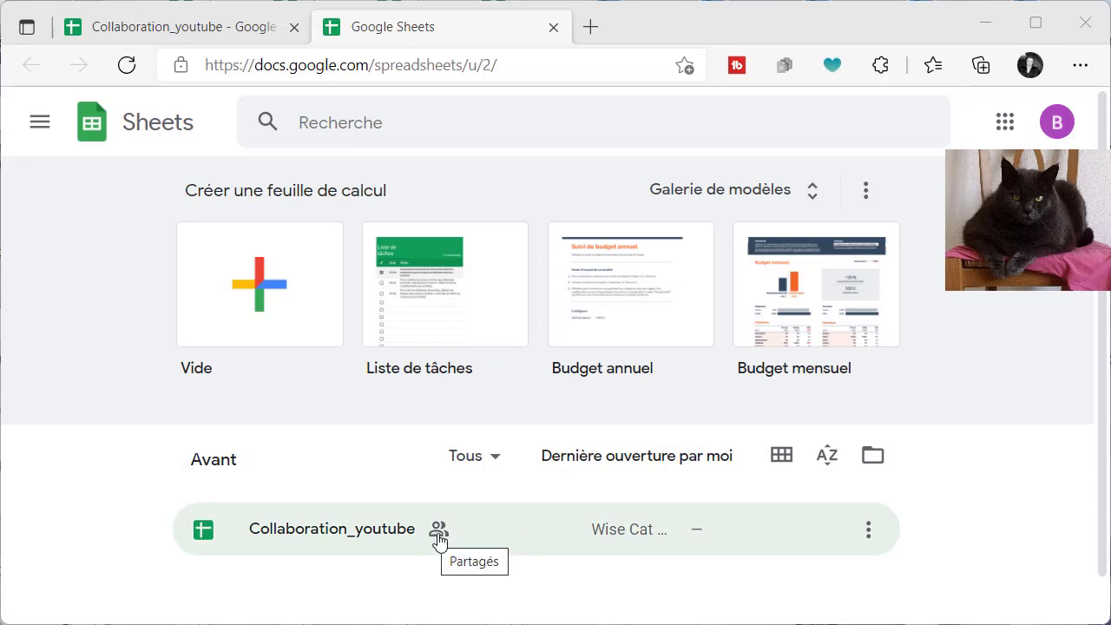
- As the collaborator, open Collaboration_youtube from the Sheets home list and show its Data sheet
{"action": "left_click", "coordinate": [371, 527]}
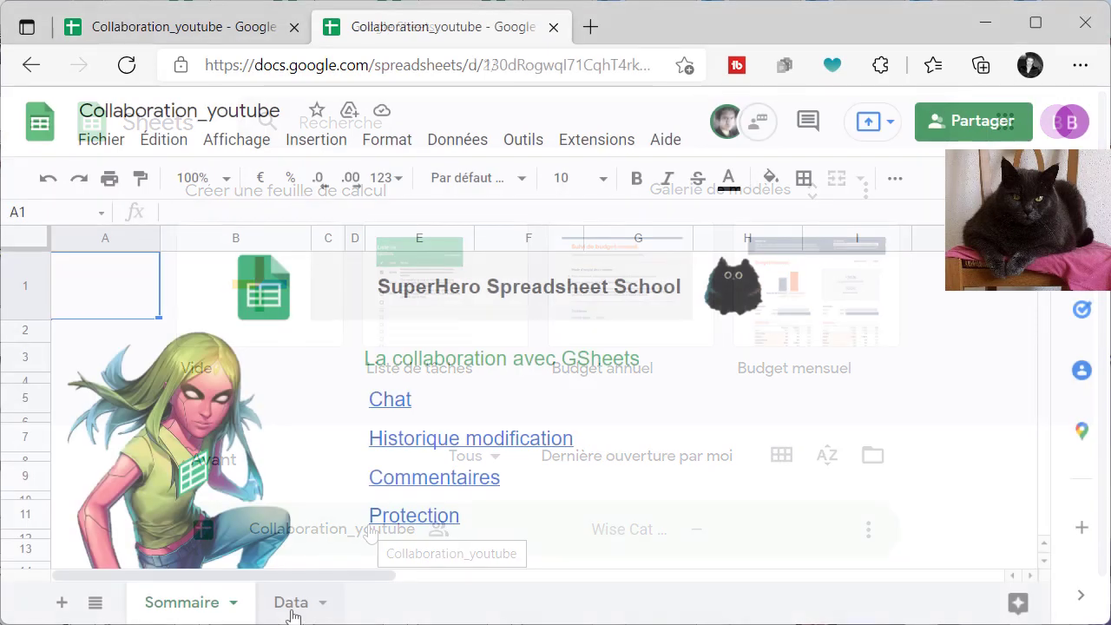
{"action": "left_click", "coordinate": [290, 608]}
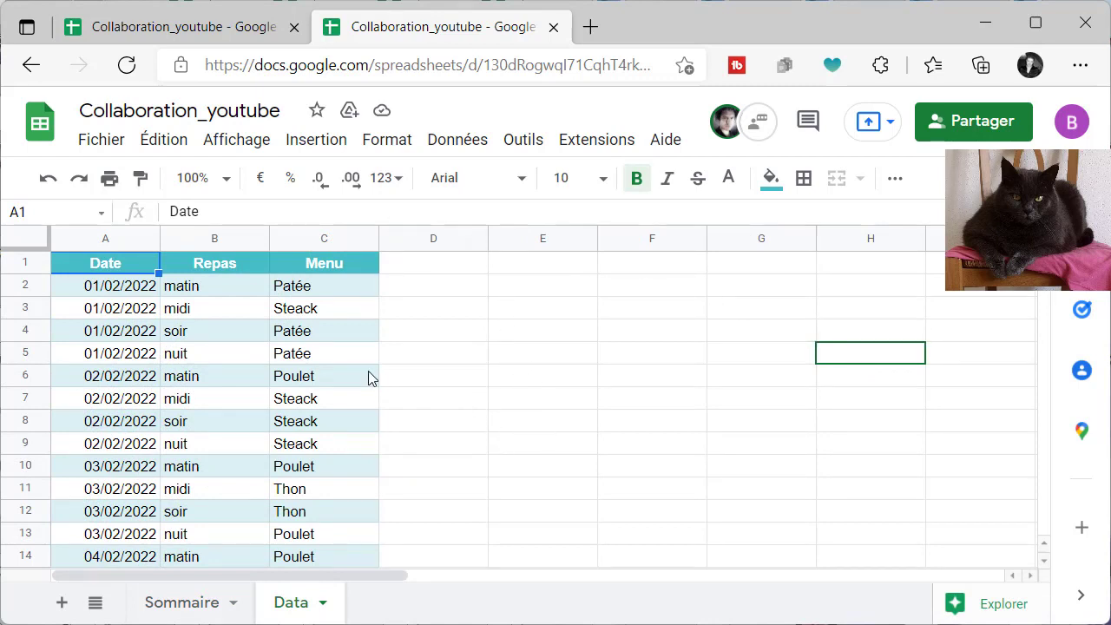
- Write 'Hello t'es où' in cell E4, then move to the collaborator's view of the sheet
{"action": "left_click", "coordinate": [350, 386]}
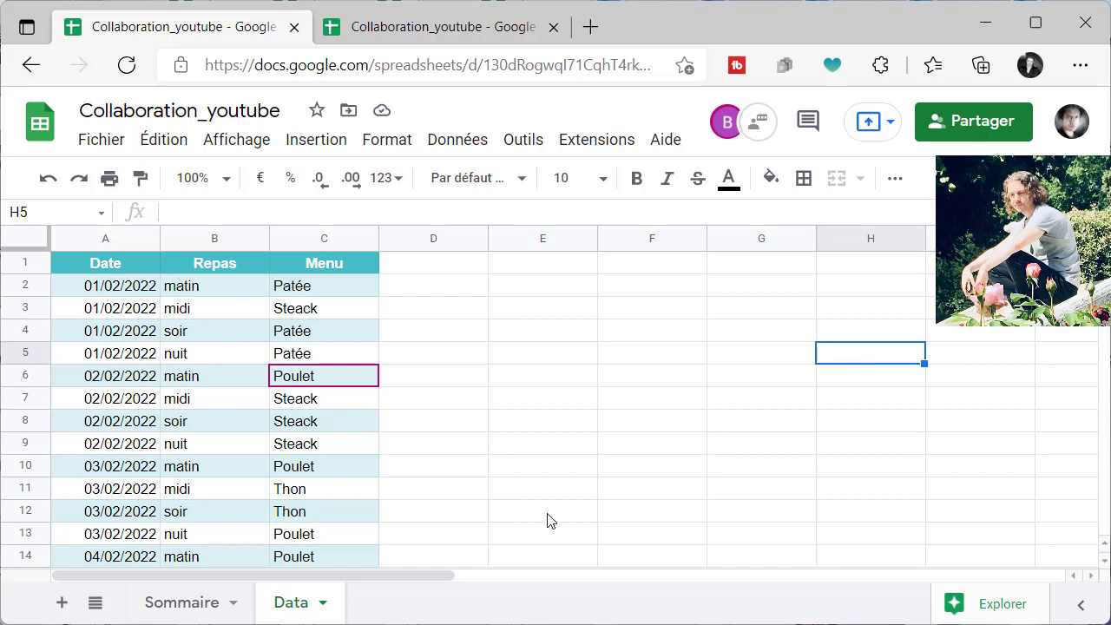
{"action": "left_click", "coordinate": [570, 339]}
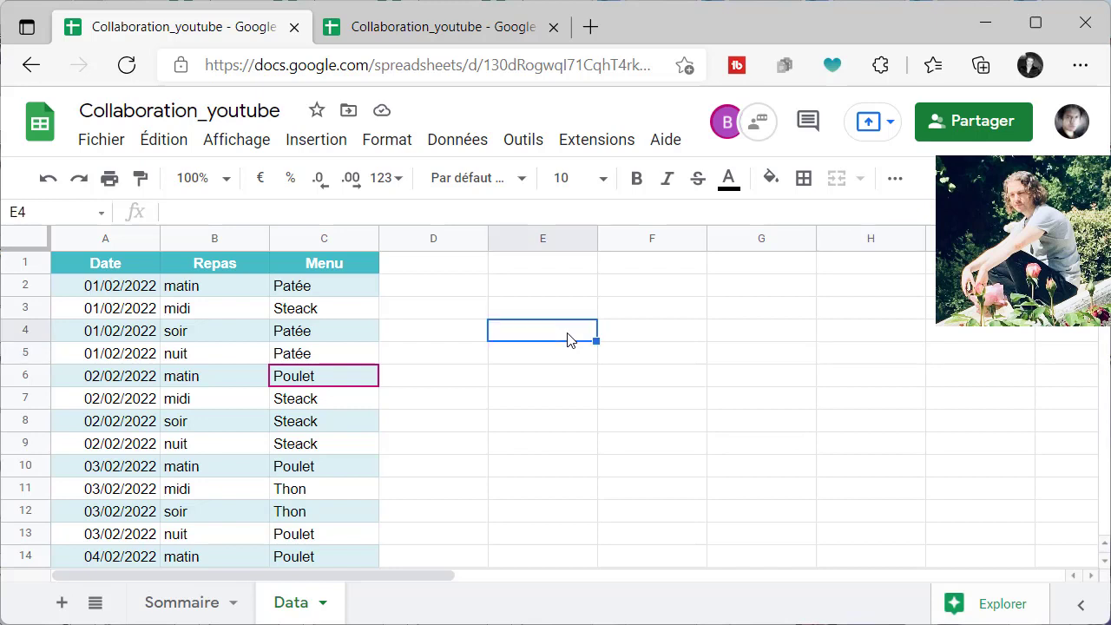
{"action": "type", "text": "Hello t'es où"}
{"action": "key", "text": "Return"}
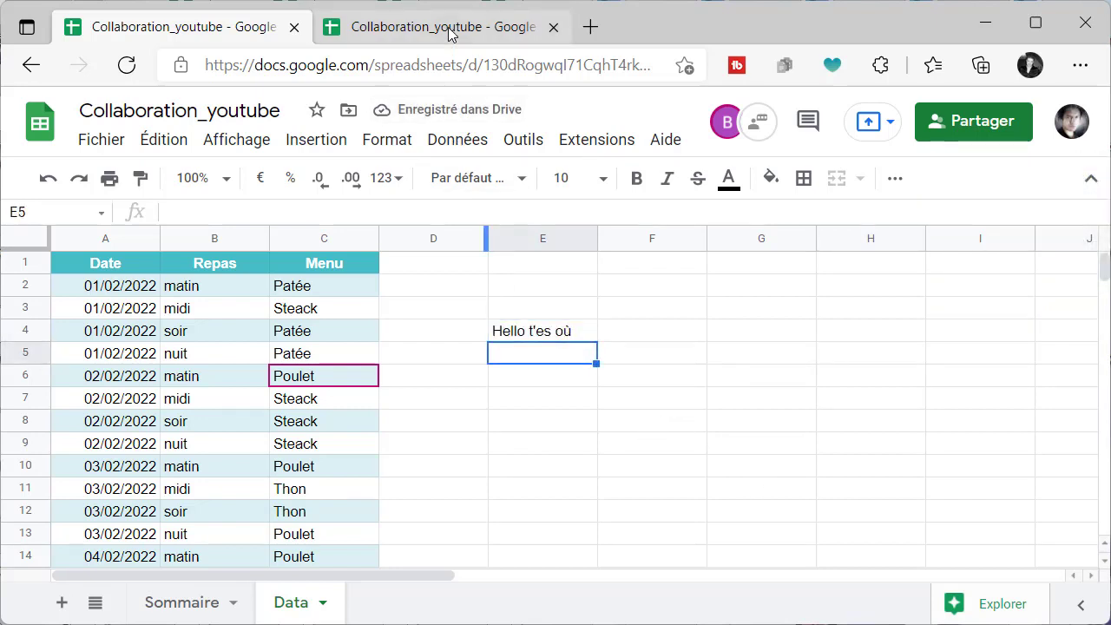
{"action": "left_click", "coordinate": [449, 33]}
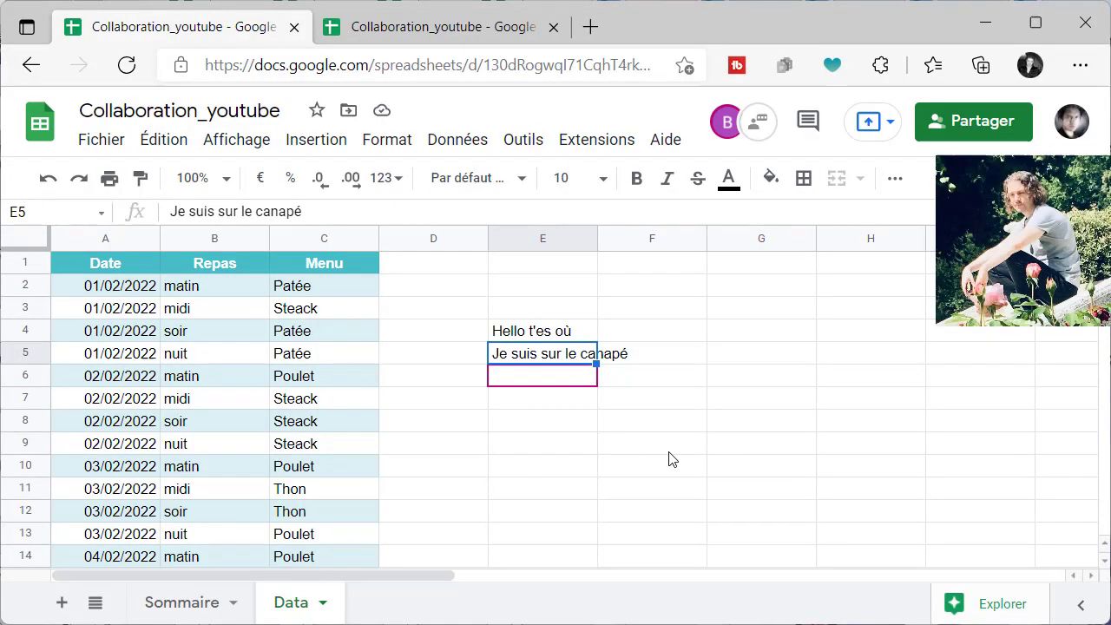
{"action": "left_click", "coordinate": [669, 452]}
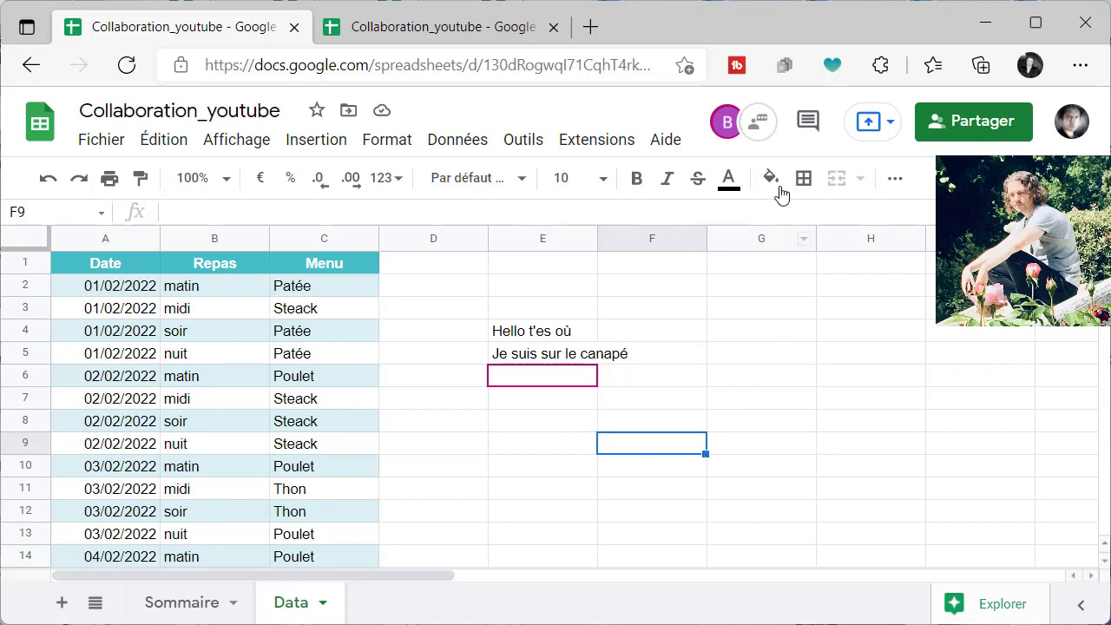
- As the owner, send 'Hello ça va ?' in the spreadsheet chat
{"action": "left_click", "coordinate": [759, 124]}
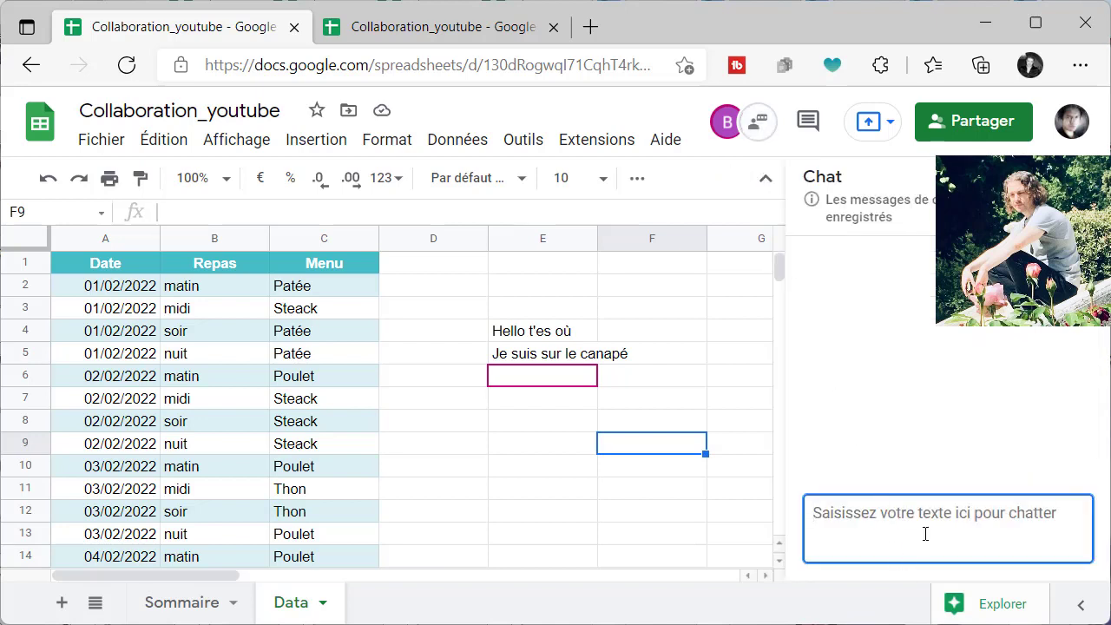
{"action": "type", "text": "Hello "}
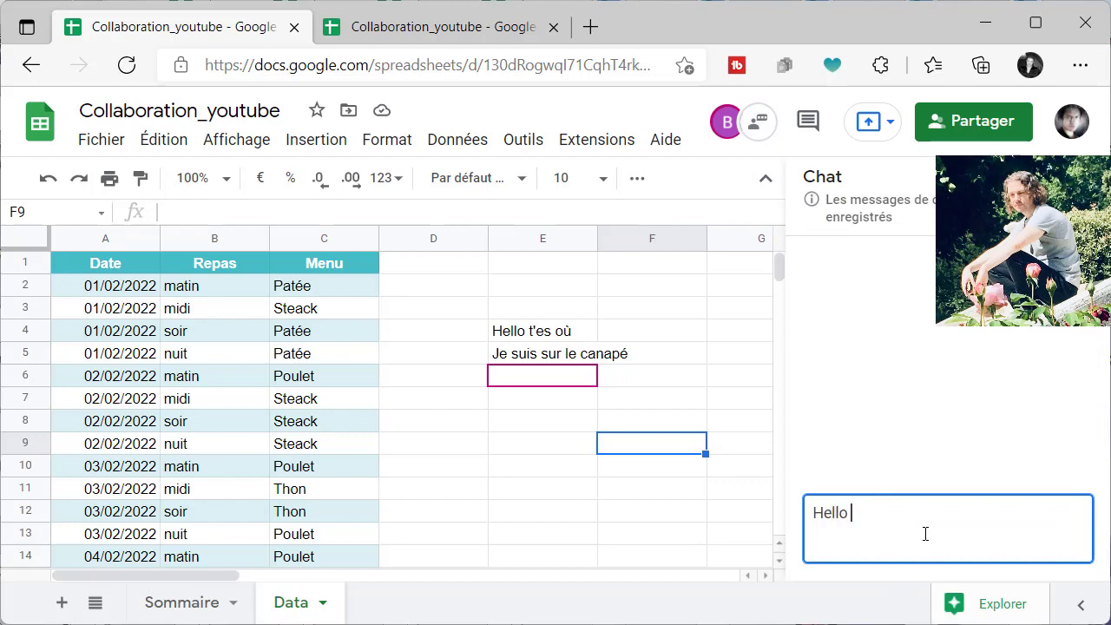
{"action": "type", "text": "ça va ?"}
{"action": "key", "text": "Return"}
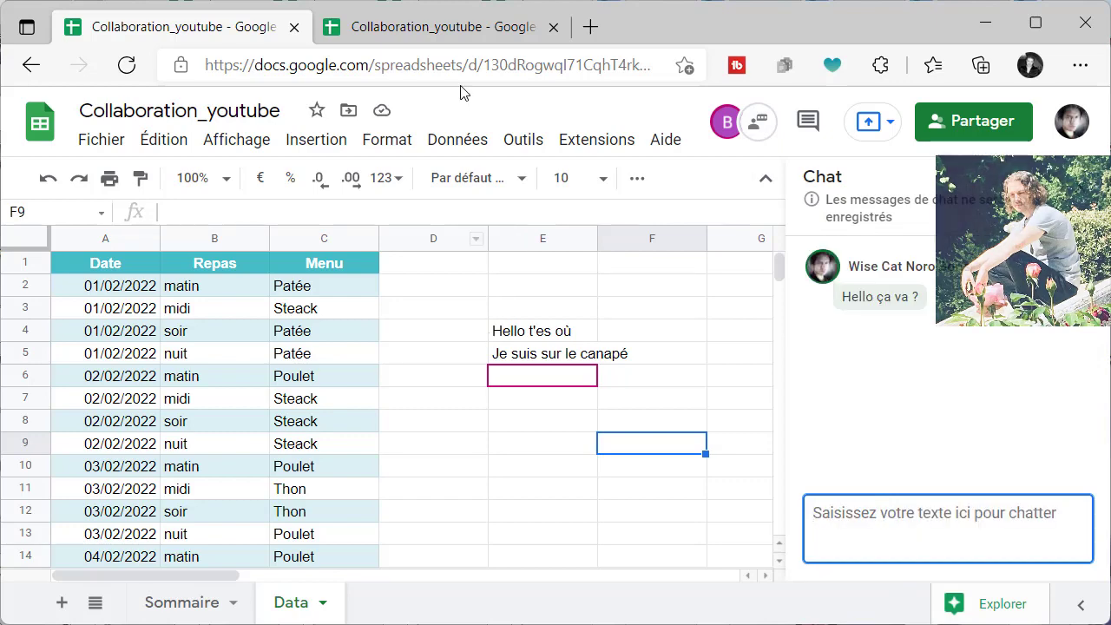
- As the collaborator, read the chat message and reply 'ça va et toi ?'
{"action": "left_click", "coordinate": [442, 27]}
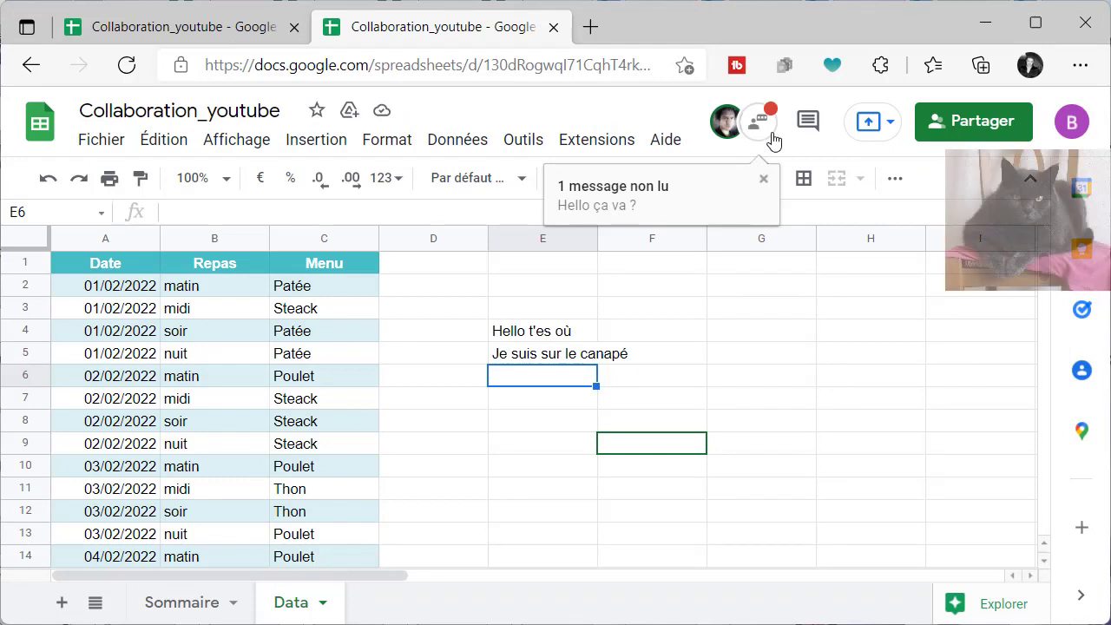
{"action": "left_click", "coordinate": [770, 135]}
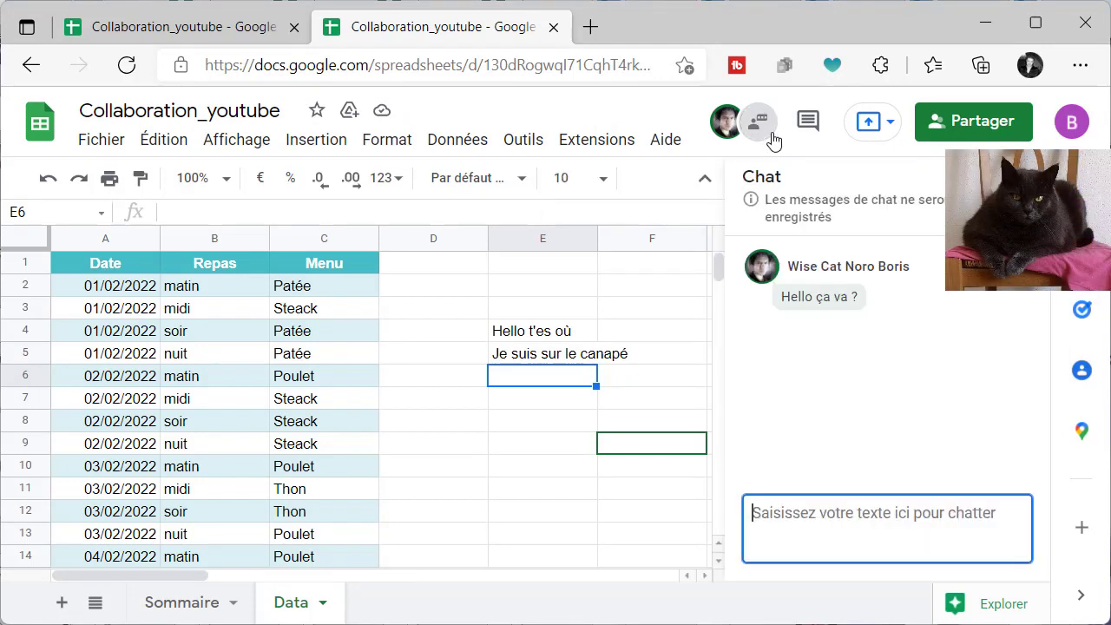
{"action": "type", "text": "ça va et toi ?"}
{"action": "key", "text": "Return"}
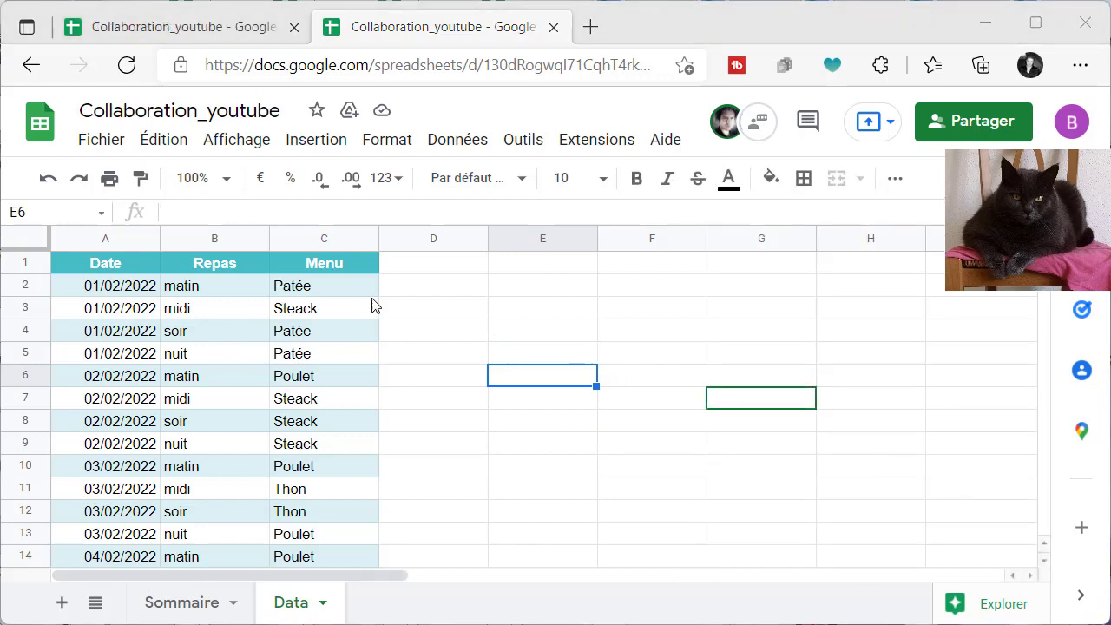
- As the collaborator, replace Steack in C8 with Poulet
{"action": "left_click", "coordinate": [319, 424]}
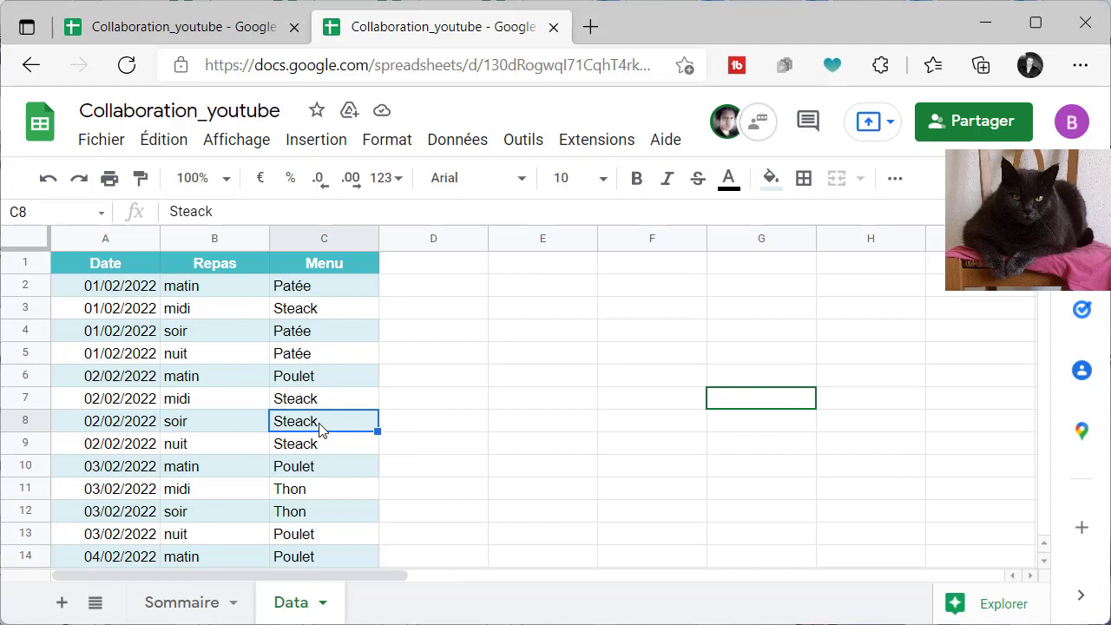
{"action": "type", "text": "Poulet"}
{"action": "key", "text": "Return"}
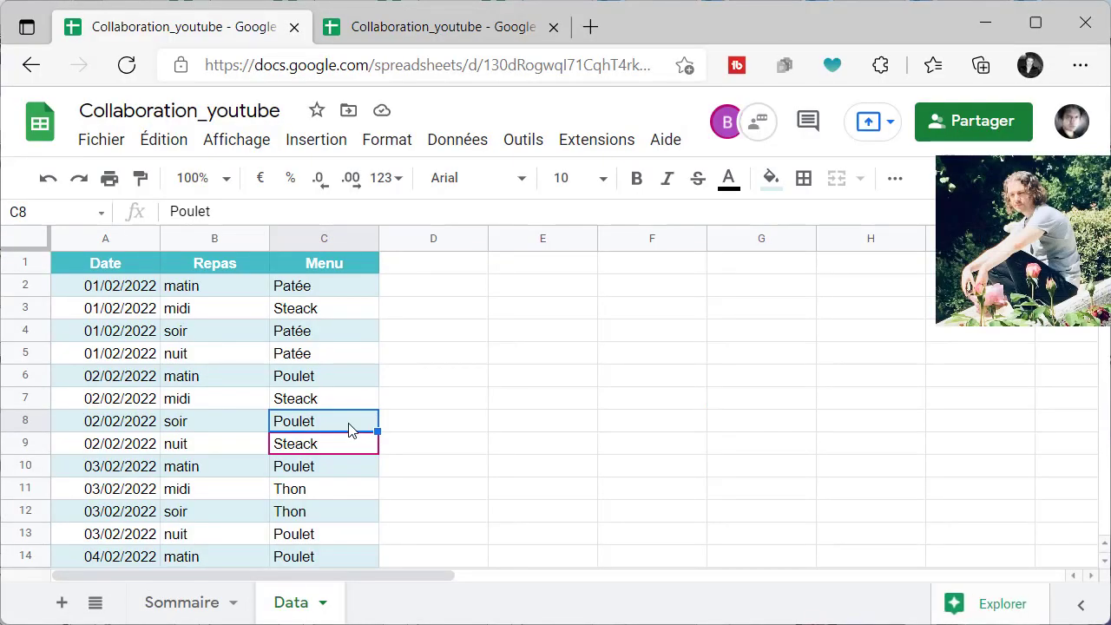
- As the owner, view C8's edit history showing the Steack-to-Poulet change, then close it
{"action": "right_click", "coordinate": [349, 429]}
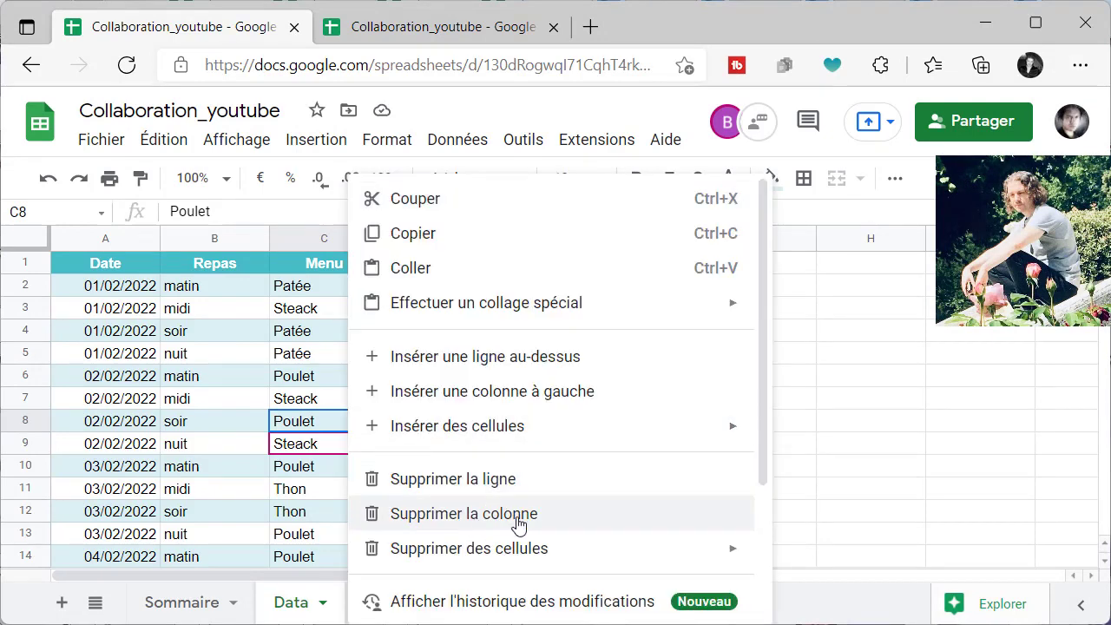
{"action": "left_click", "coordinate": [597, 611]}
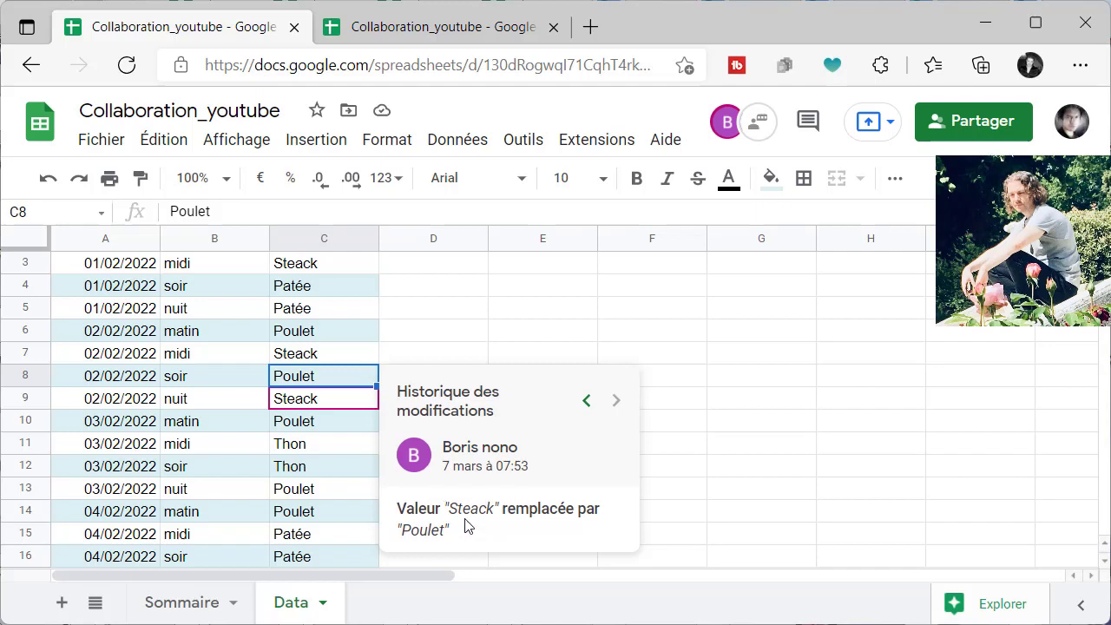
{"action": "left_click", "coordinate": [761, 419]}
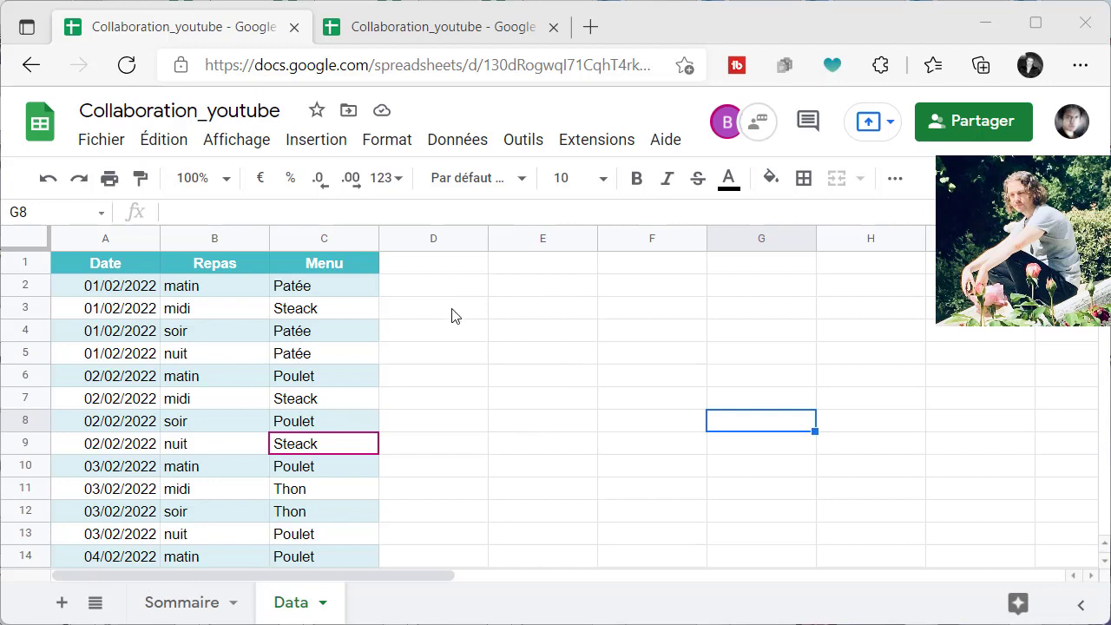
- Comment on E2, mentioning the collaborator: 'est-ce que tu peux me faire un graphique ?'
{"action": "left_click", "coordinate": [502, 294]}
{"action": "right_click", "coordinate": [502, 293]}
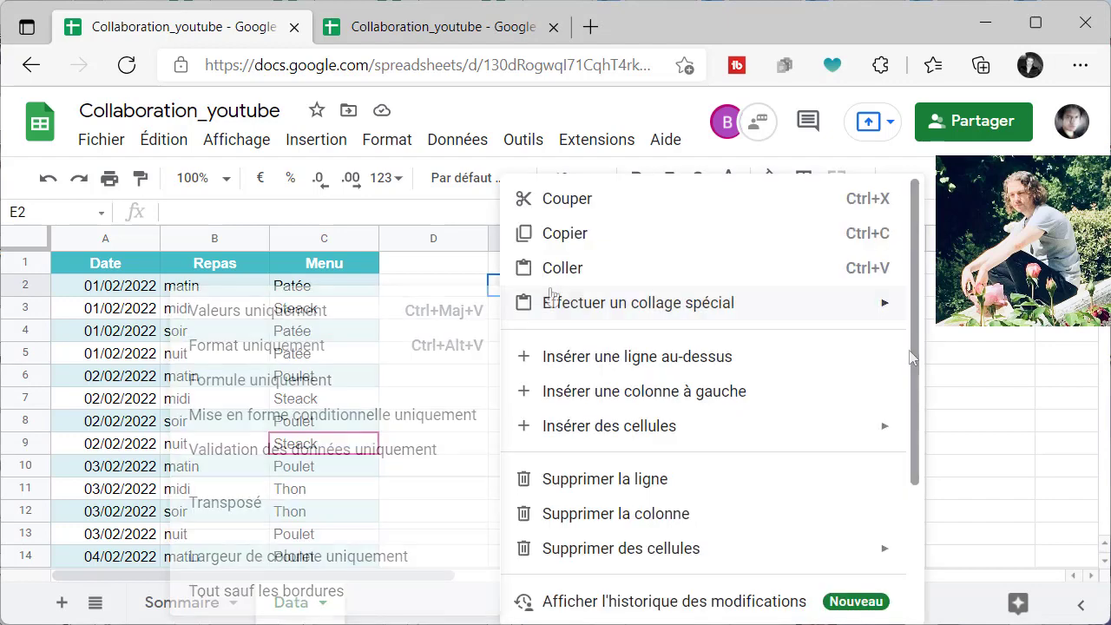
{"action": "scroll", "coordinate": [907, 399], "scroll_direction": "down", "scroll_amount": 1}
{"action": "left_click_drag", "start_coordinate": [907, 406], "coordinate": [906, 473]}
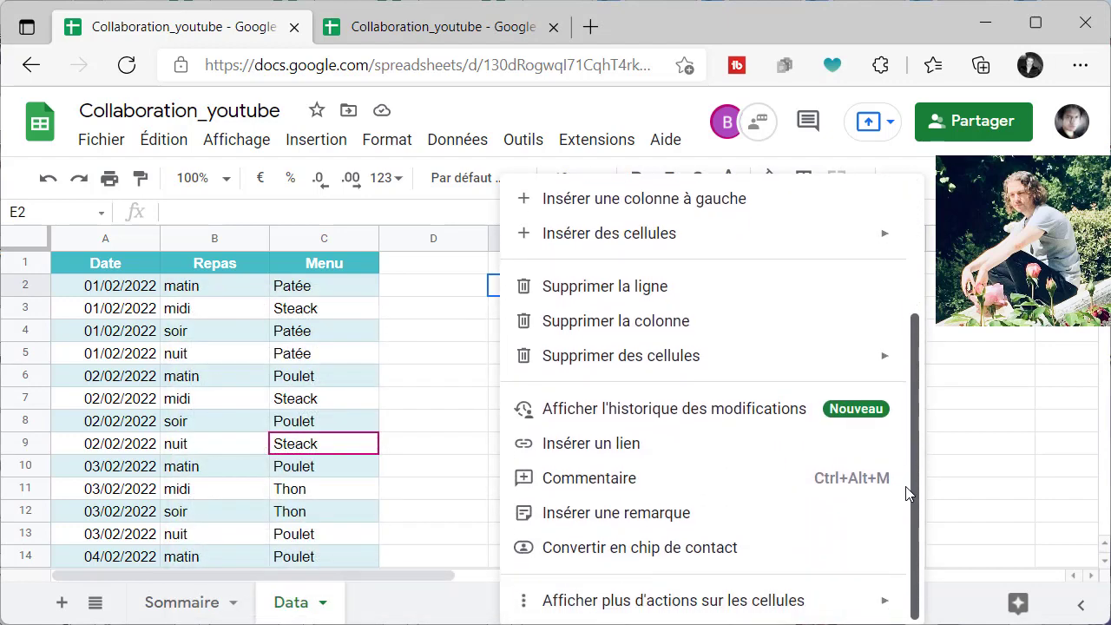
{"action": "left_click", "coordinate": [588, 478]}
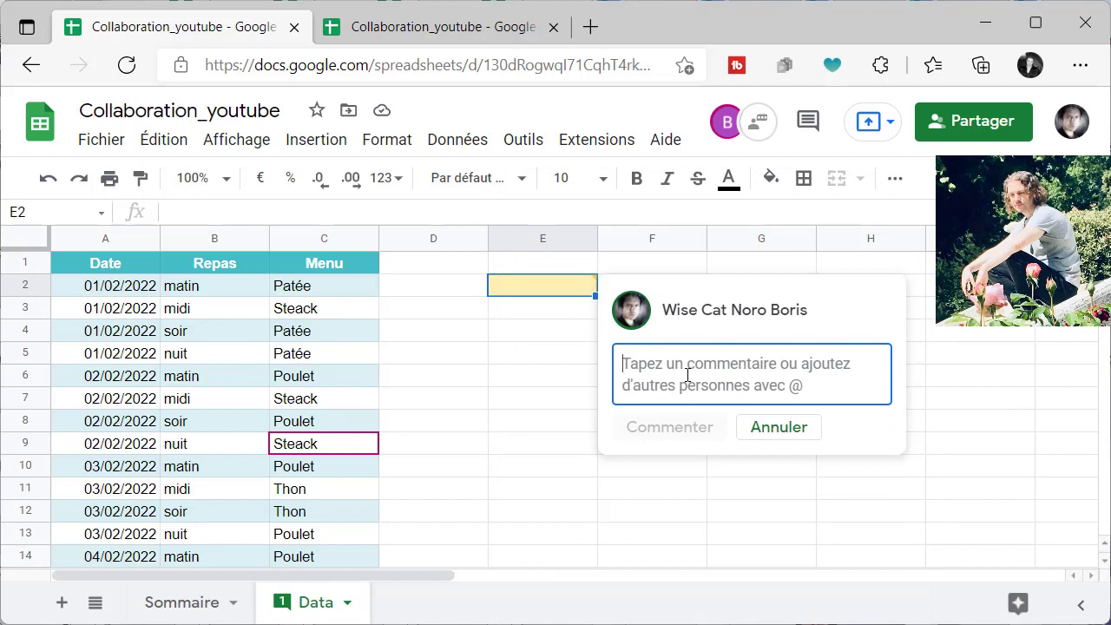
{"action": "type", "text": "@o"}
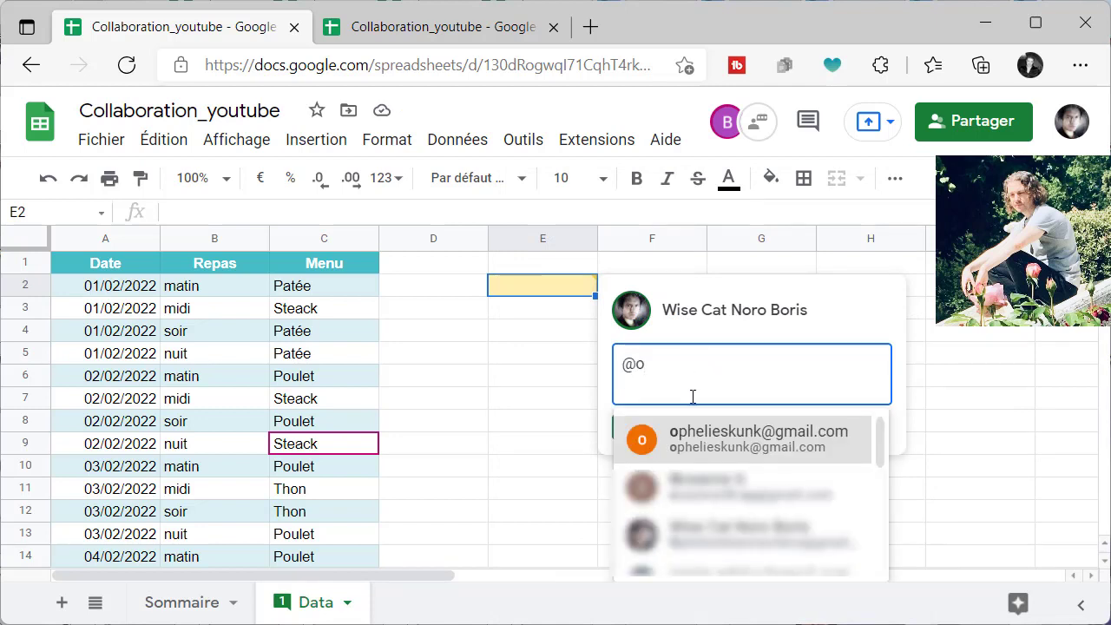
{"action": "left_click", "coordinate": [695, 444]}
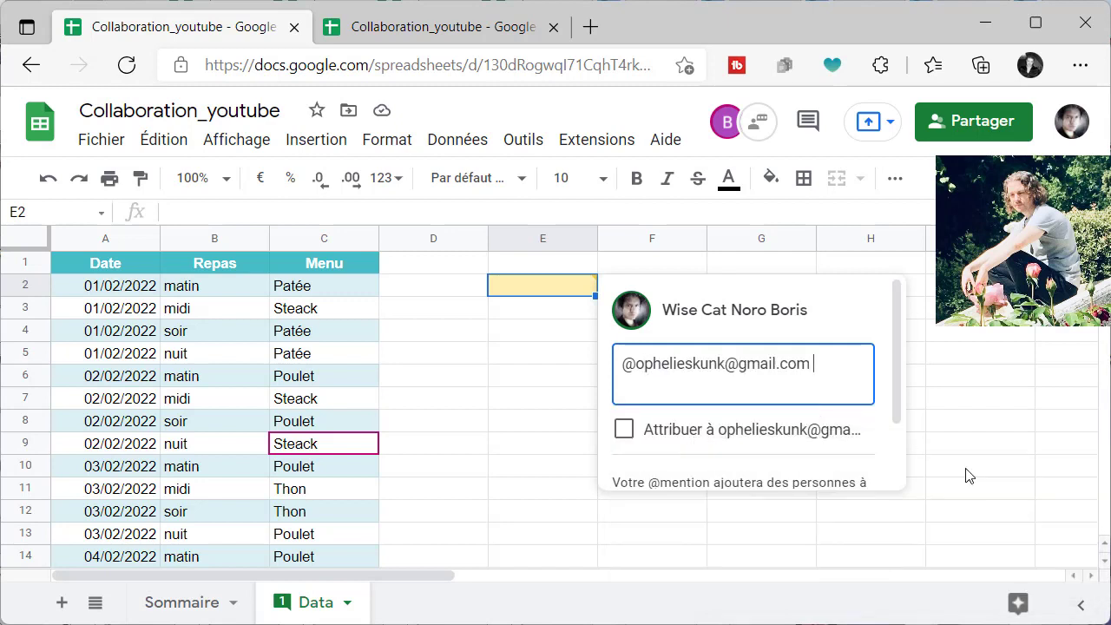
{"action": "type", "text": "est-ce que tu peux me faire un graphique ?"}
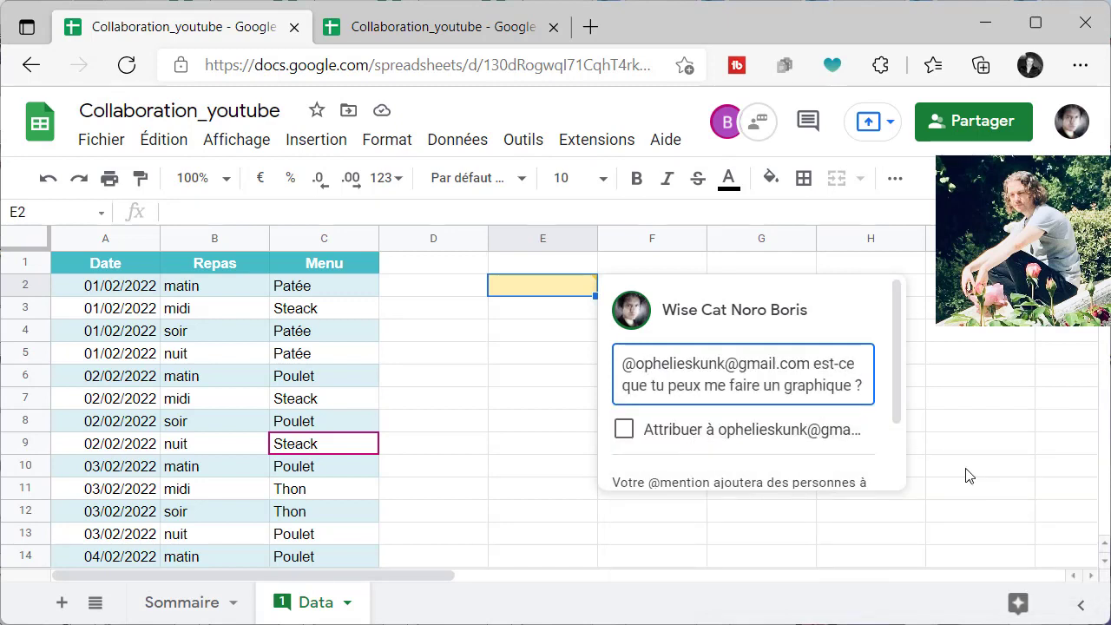
- Assign the E2 comment to the mentioned collaborator and deselect the cell
{"action": "left_click", "coordinate": [622, 434]}
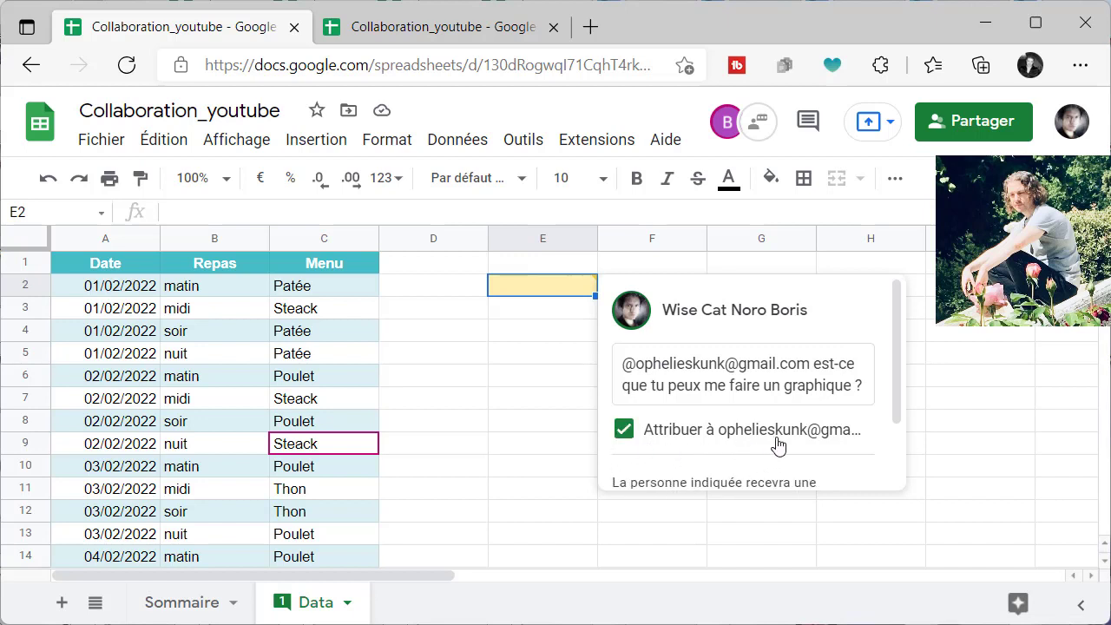
{"action": "left_click_drag", "start_coordinate": [894, 351], "coordinate": [888, 407]}
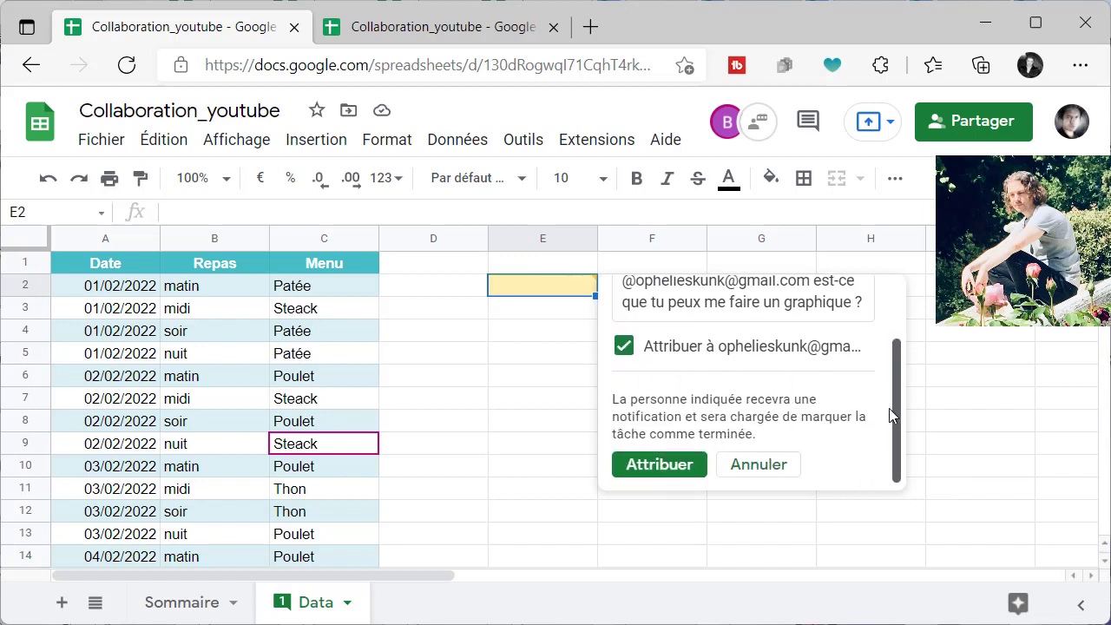
{"action": "left_click", "coordinate": [665, 475]}
{"action": "left_click", "coordinate": [523, 401]}
{"action": "key", "text": "Up"}
{"action": "key", "text": "Right"}
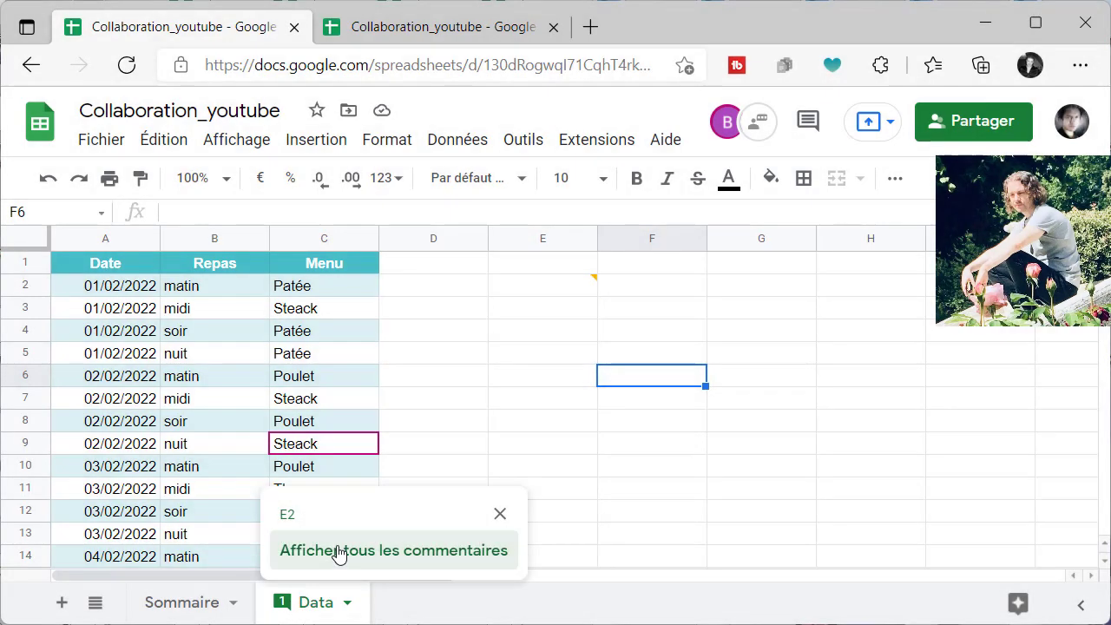
{"action": "left_click", "coordinate": [340, 552]}
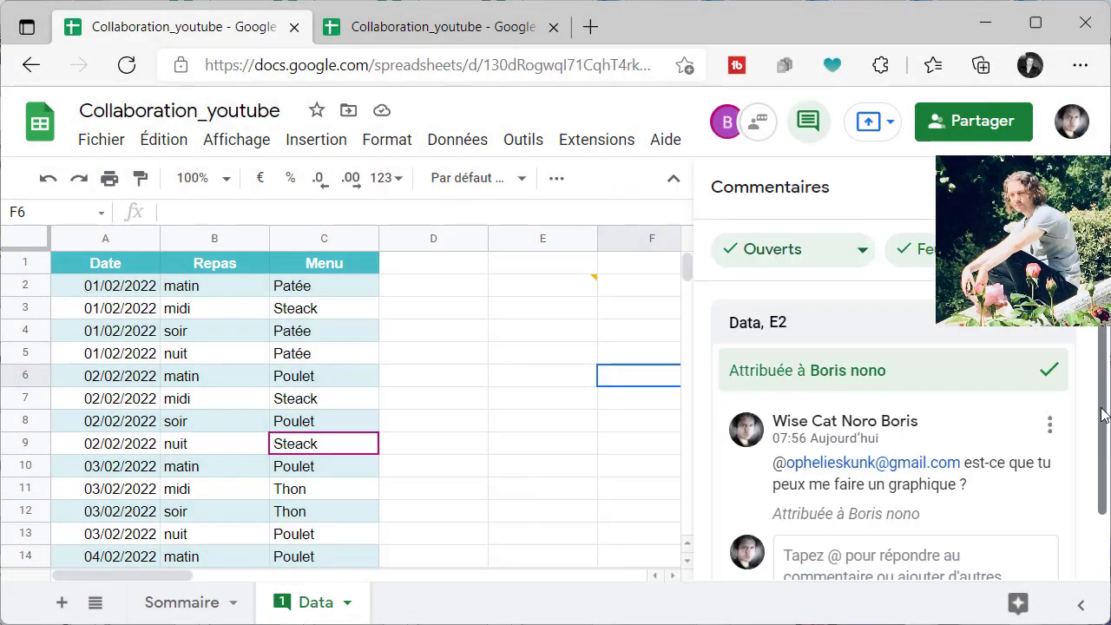
{"action": "left_click_drag", "start_coordinate": [1100, 434], "coordinate": [1100, 499]}
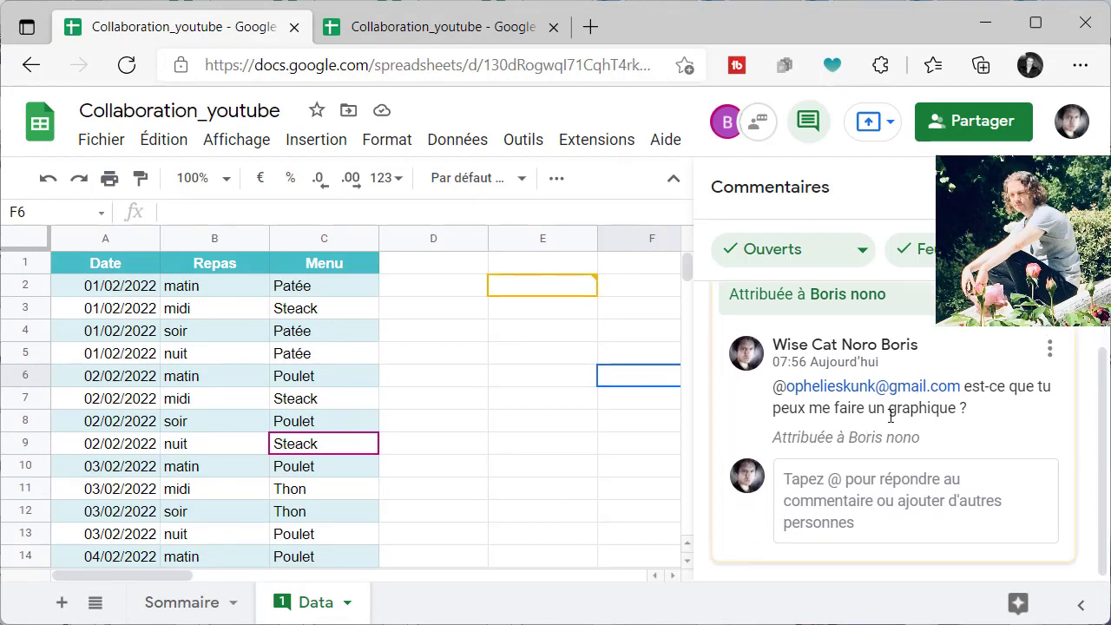
{"action": "left_click", "coordinate": [570, 451]}
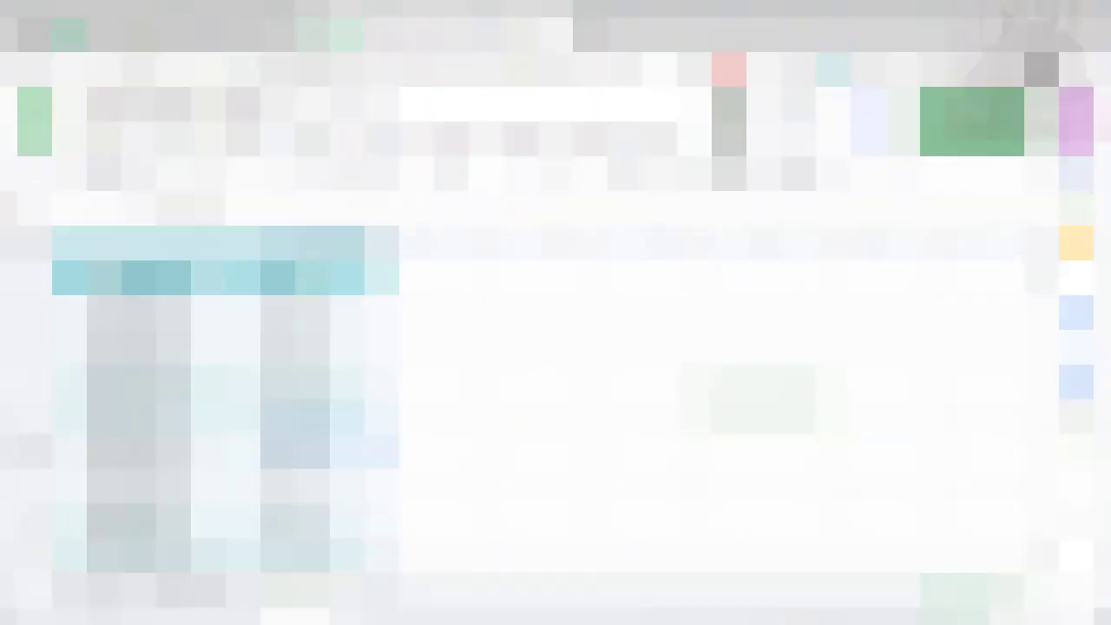
{"action": "mouse_move", "coordinate": [283, 601]}
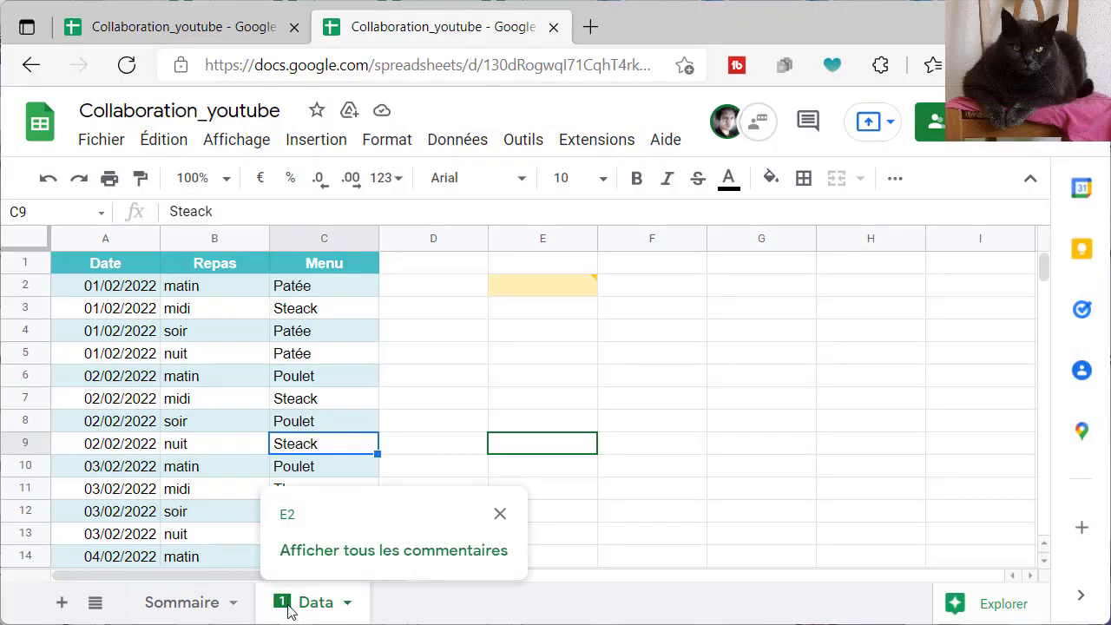
{"action": "left_click", "coordinate": [424, 558]}
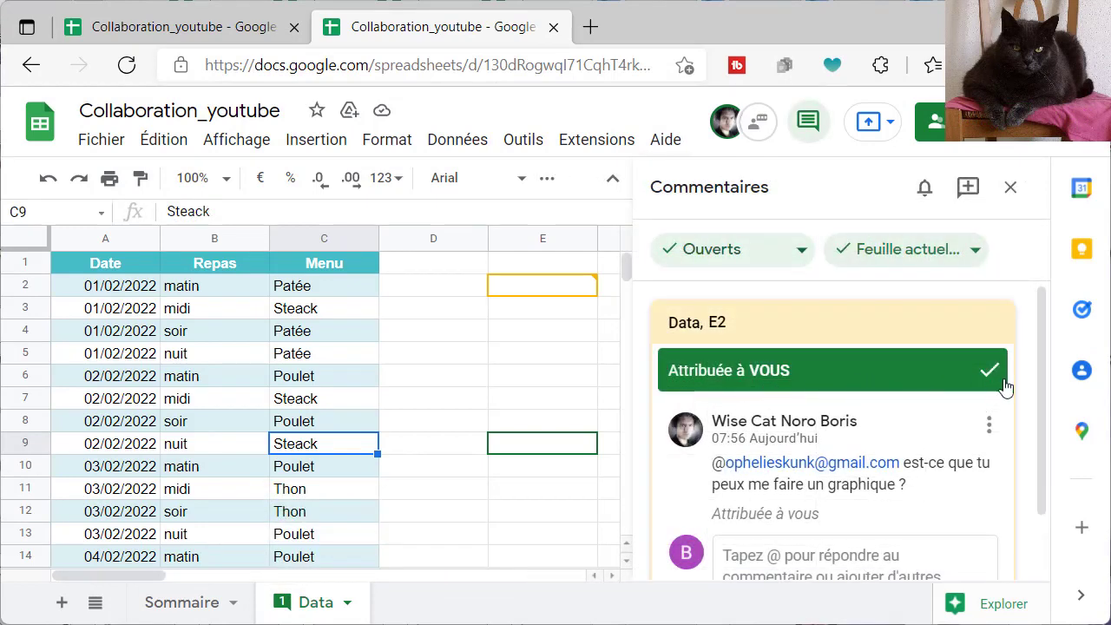
{"action": "scroll", "coordinate": [1040, 425], "scroll_direction": "down", "scroll_amount": 1}
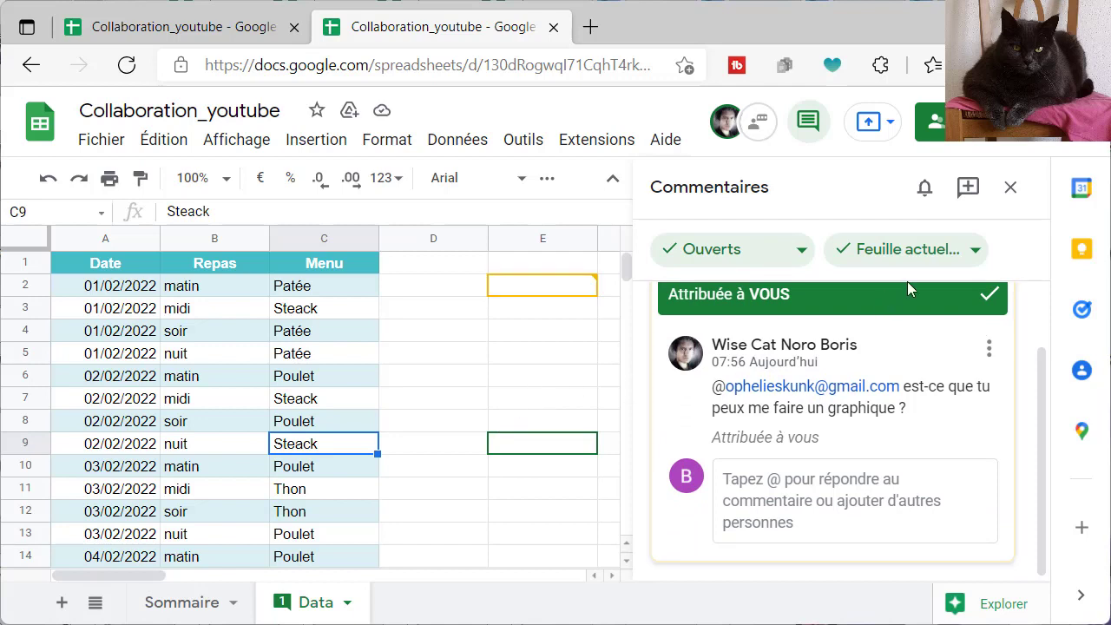
{"action": "left_click", "coordinate": [1010, 188]}
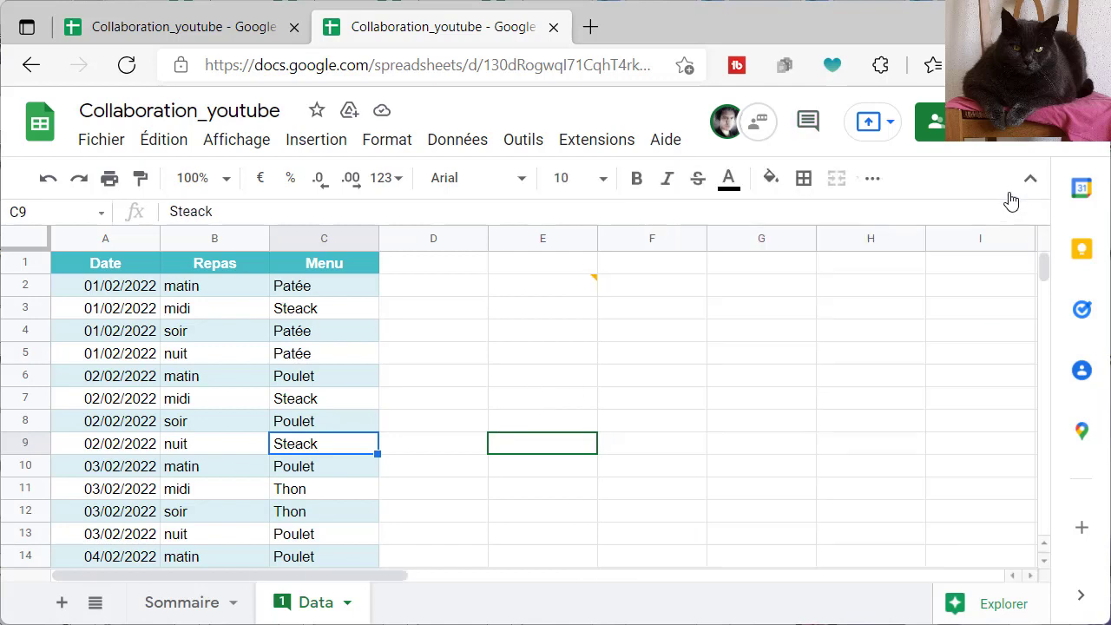
- Select the whole data table and place Explorer's 'Nombre de Menu' bar chart onto the sheet
{"action": "left_click", "coordinate": [100, 267]}
{"action": "key", "text": "ctrl+a"}
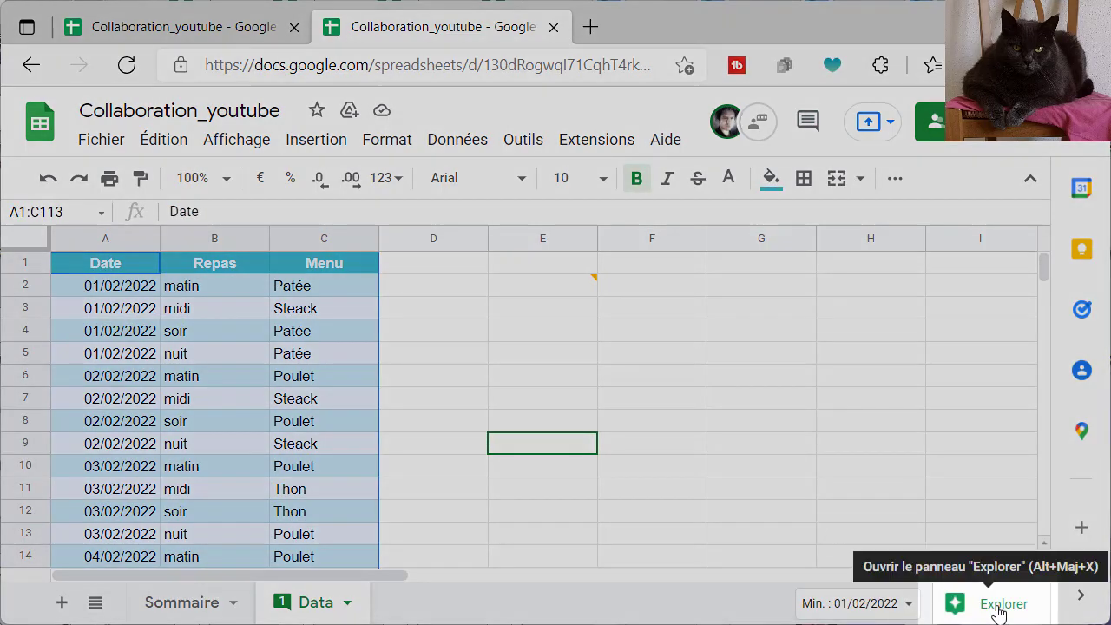
{"action": "left_click", "coordinate": [998, 610]}
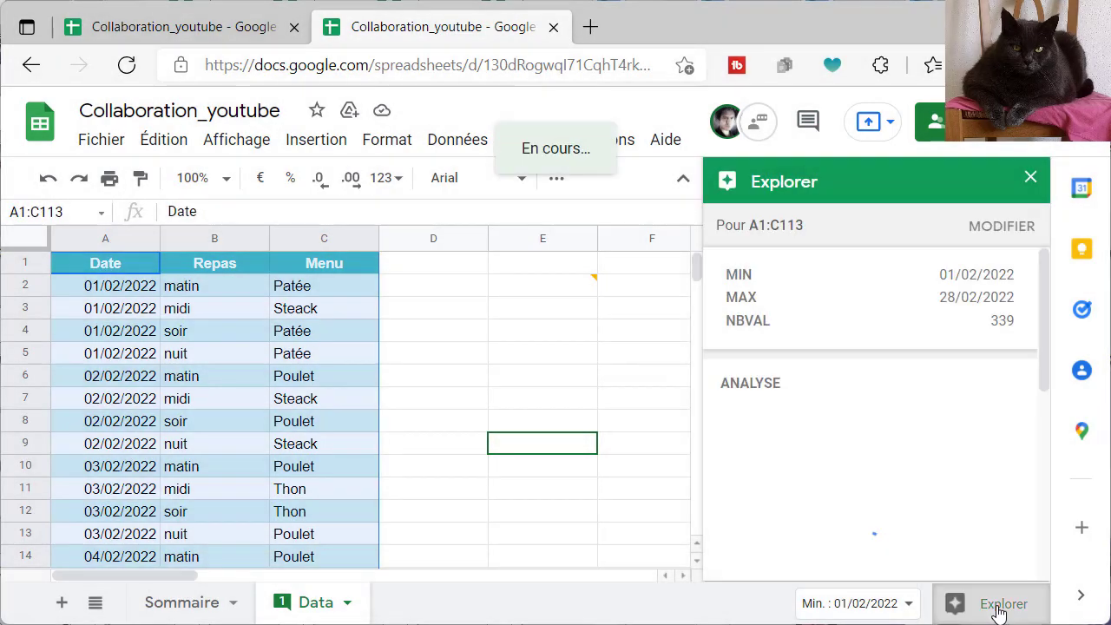
{"action": "scroll", "coordinate": [1044, 367], "scroll_direction": "down", "scroll_amount": 1}
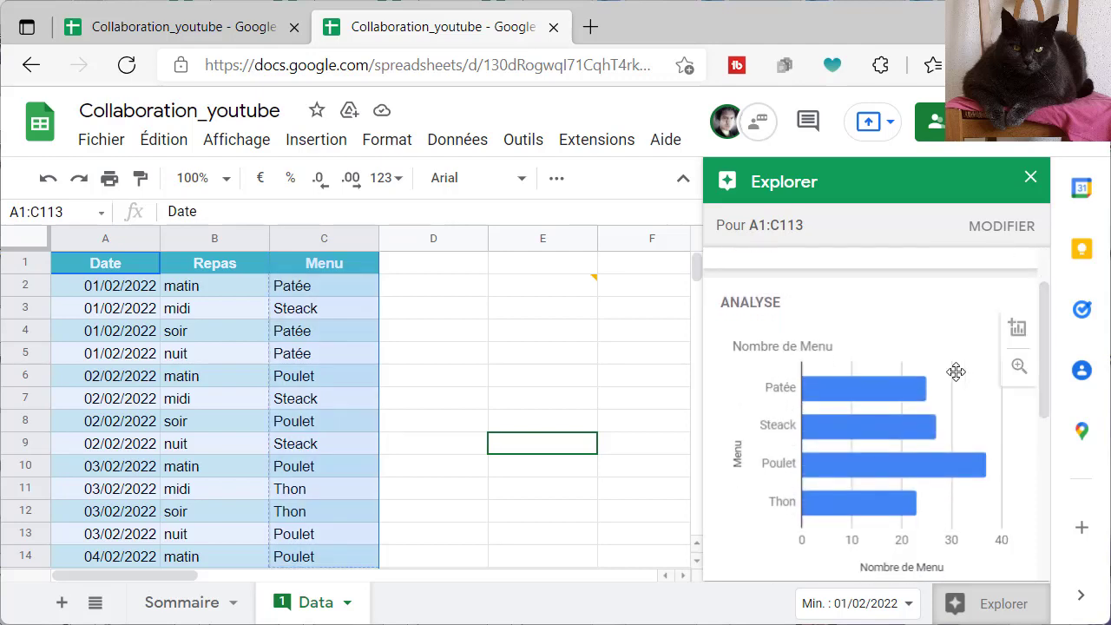
{"action": "left_click_drag", "start_coordinate": [755, 359], "coordinate": [569, 360]}
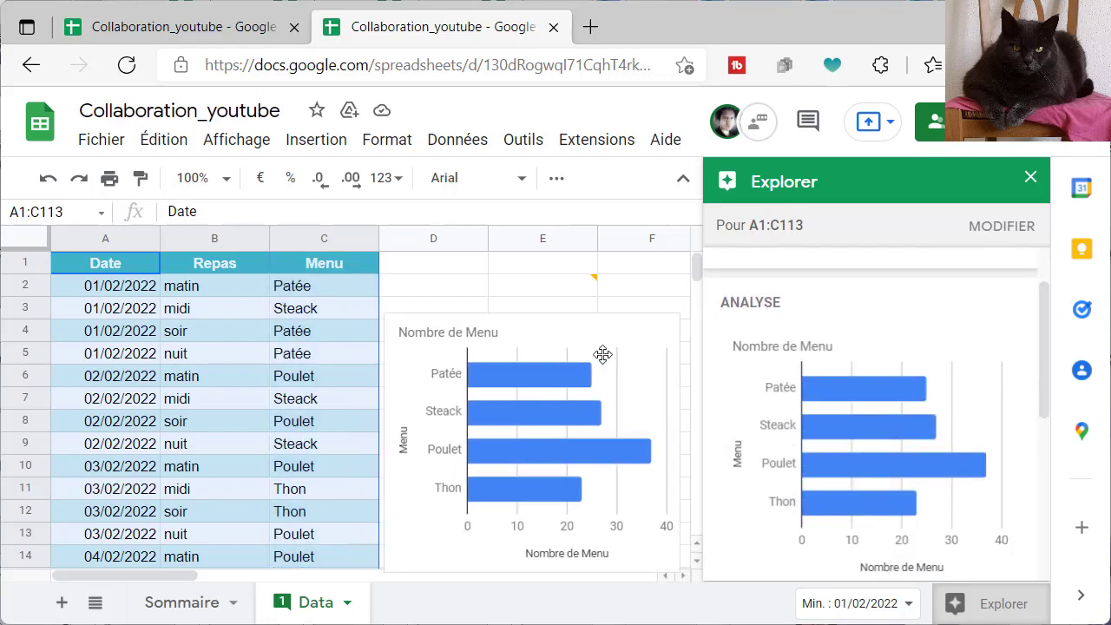
{"action": "left_click", "coordinate": [1030, 178]}
{"action": "left_click", "coordinate": [924, 444]}
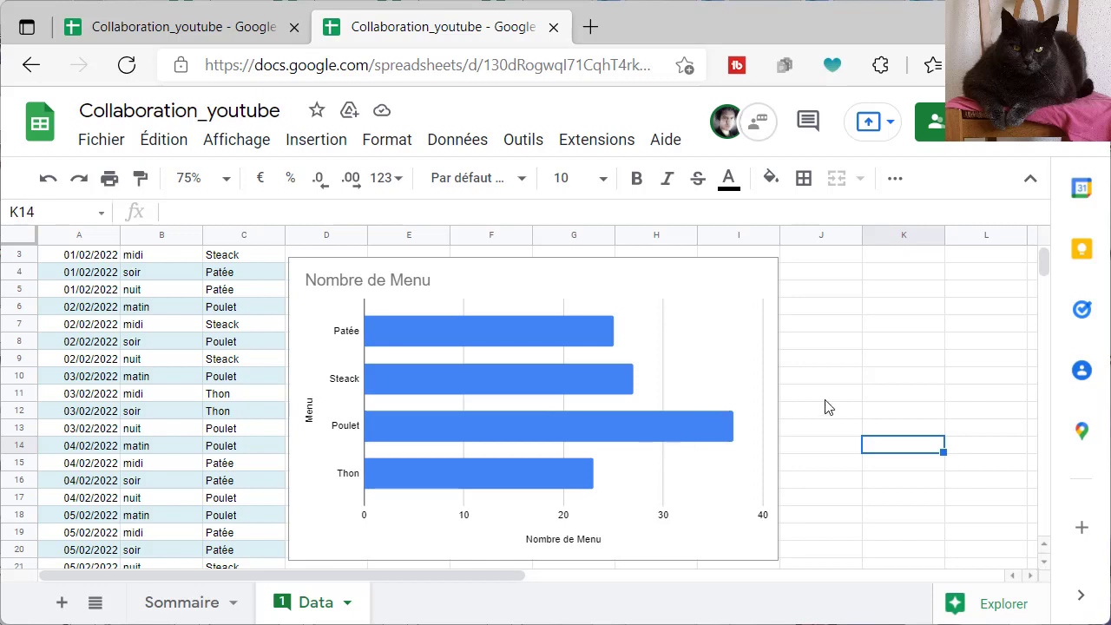
{"action": "scroll", "coordinate": [1047, 269], "scroll_direction": "up", "scroll_amount": 1}
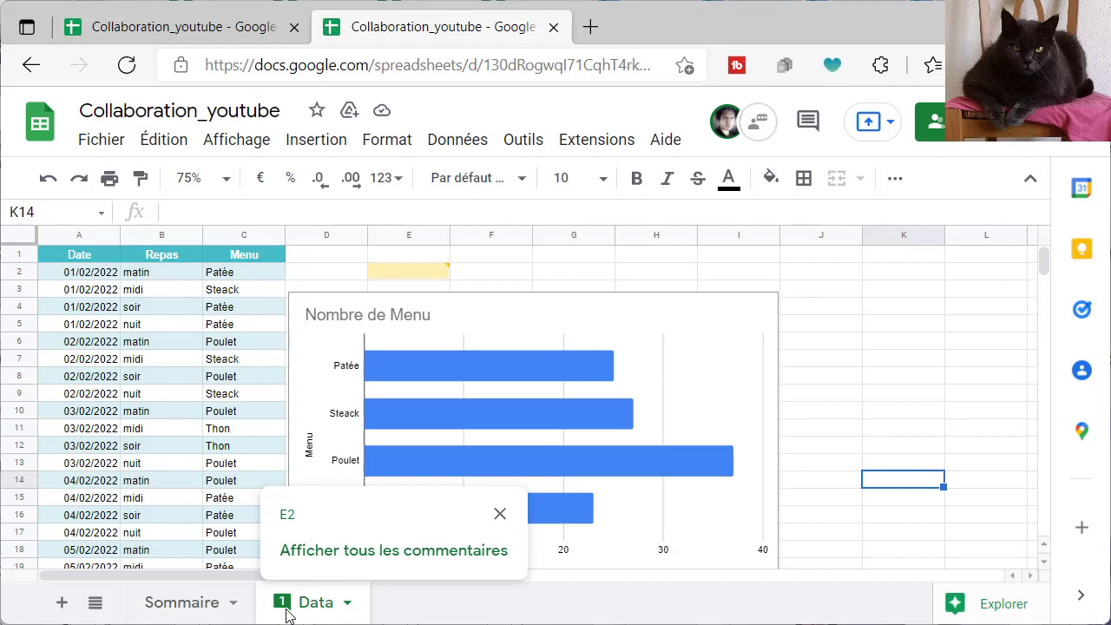
- Reply 'ok c'est fait' on the E2 comment thread and mark it as done
{"action": "left_click", "coordinate": [347, 555]}
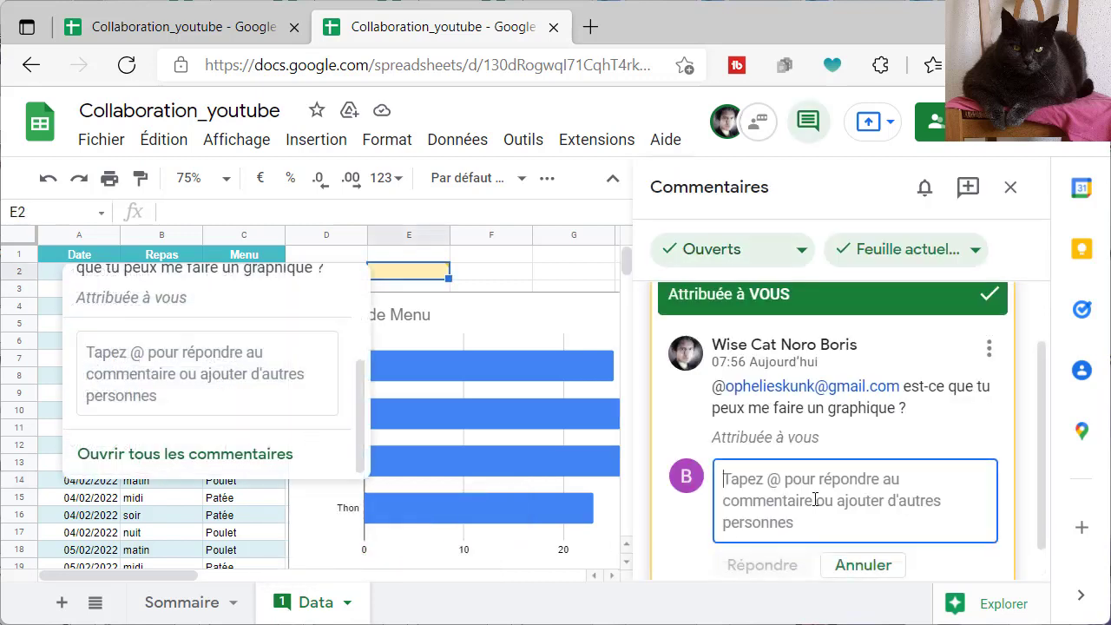
{"action": "type", "text": "ok c'est fait"}
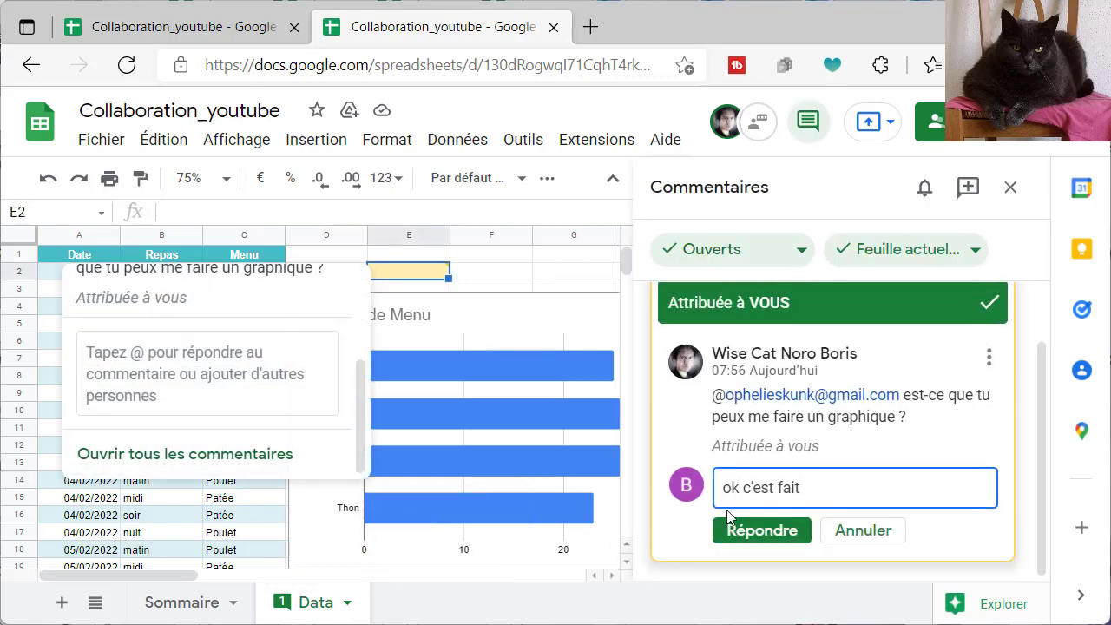
{"action": "left_click", "coordinate": [743, 531]}
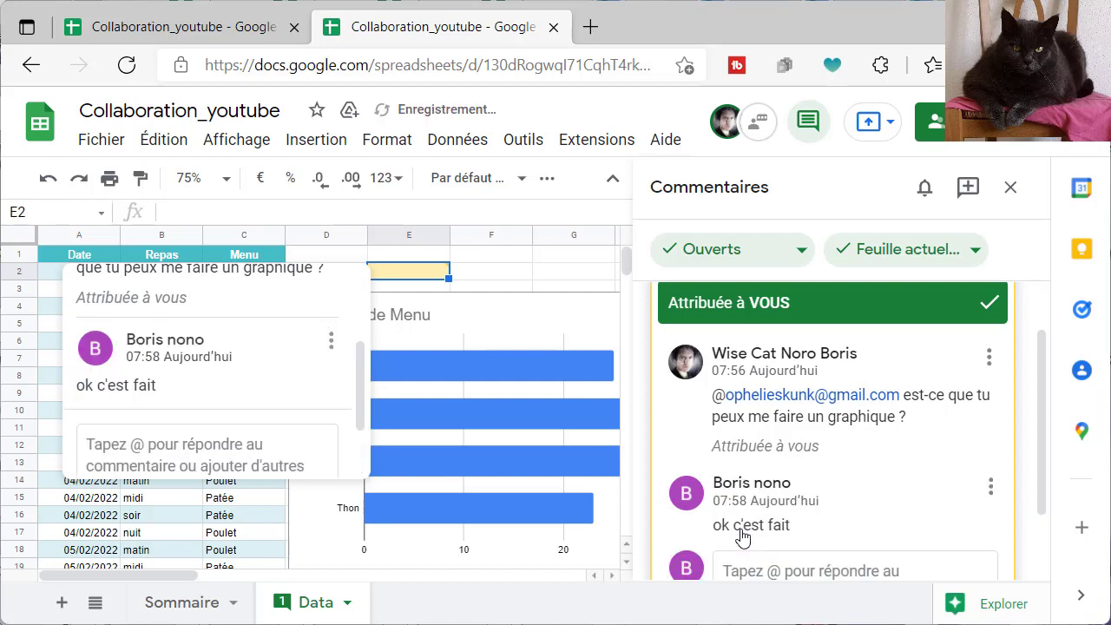
{"action": "left_click", "coordinate": [995, 311]}
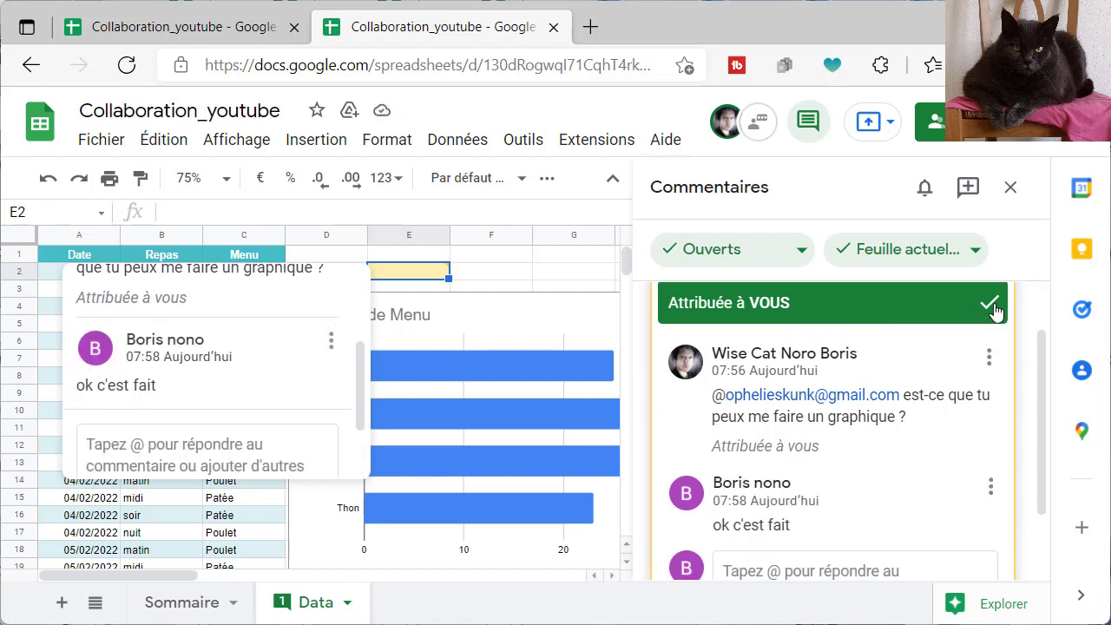
{"action": "left_click", "coordinate": [151, 30]}
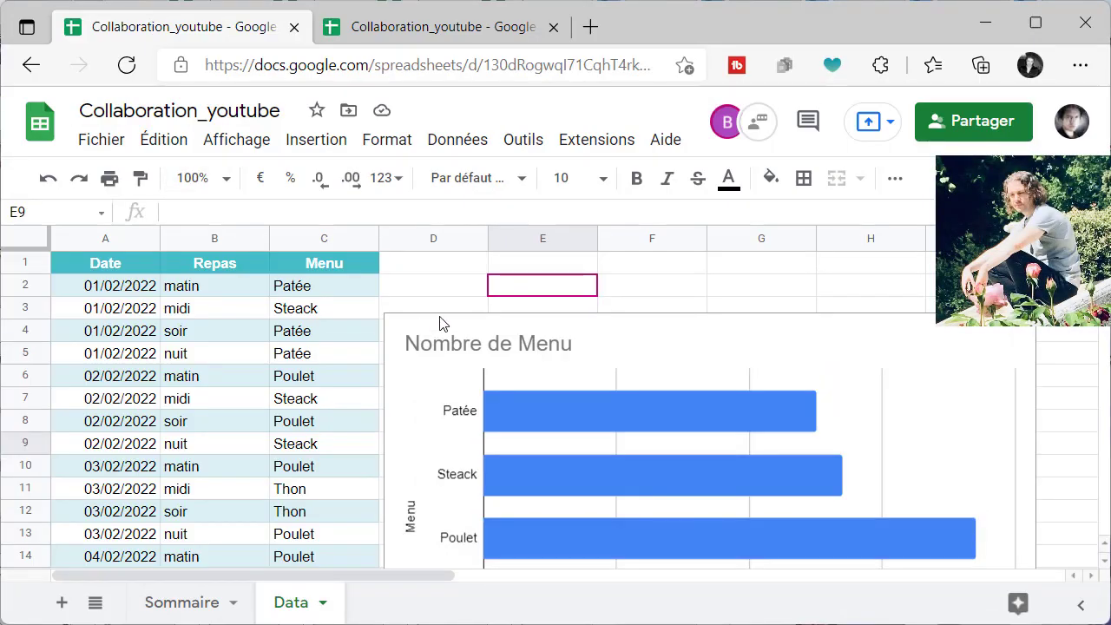
{"action": "left_click", "coordinate": [439, 323]}
{"action": "scroll", "coordinate": [439, 323], "scroll_direction": "down", "scroll_amount": 1}
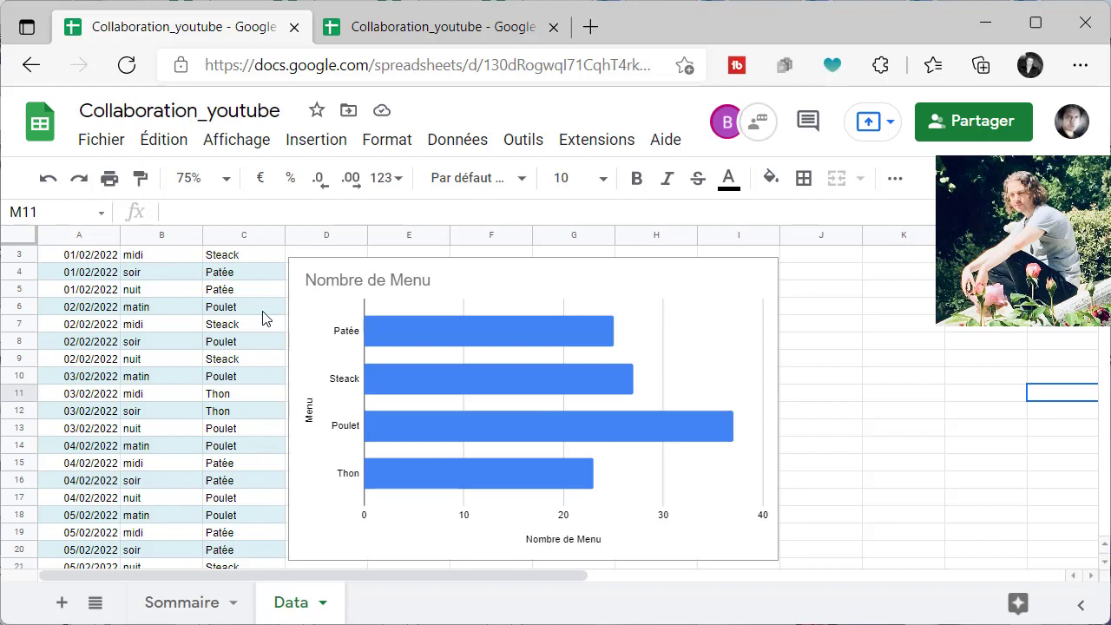
{"action": "scroll", "coordinate": [265, 319], "scroll_direction": "up", "scroll_amount": 1}
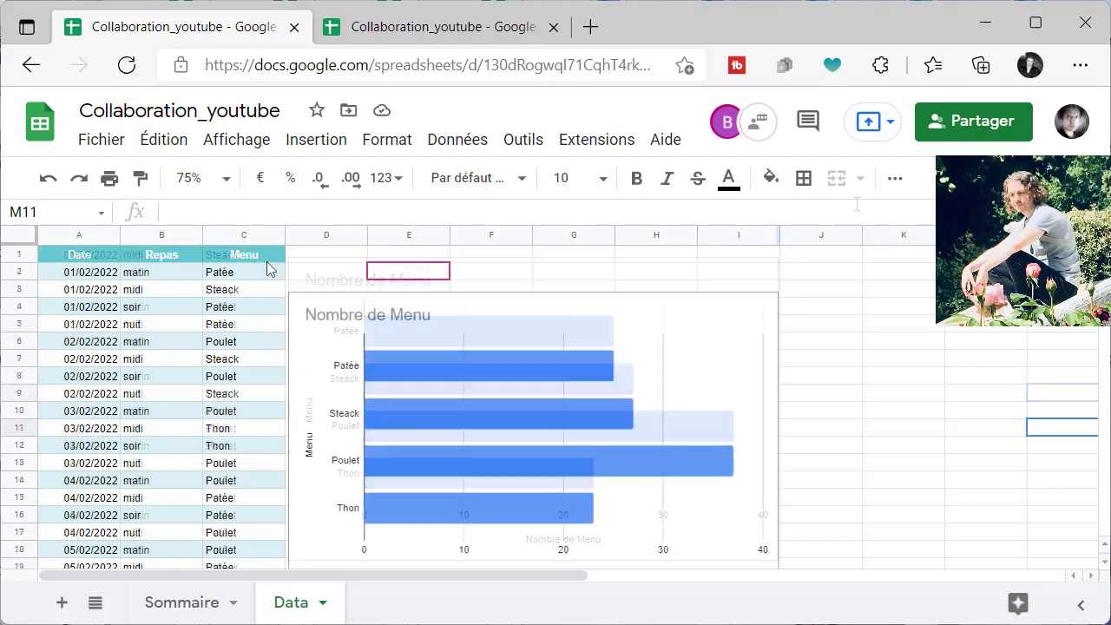
- Protect range A1:C113 with Protéger la plage, removing the collaborator's edit permission
{"action": "left_click", "coordinate": [93, 274]}
{"action": "key", "text": "ctrl+a"}
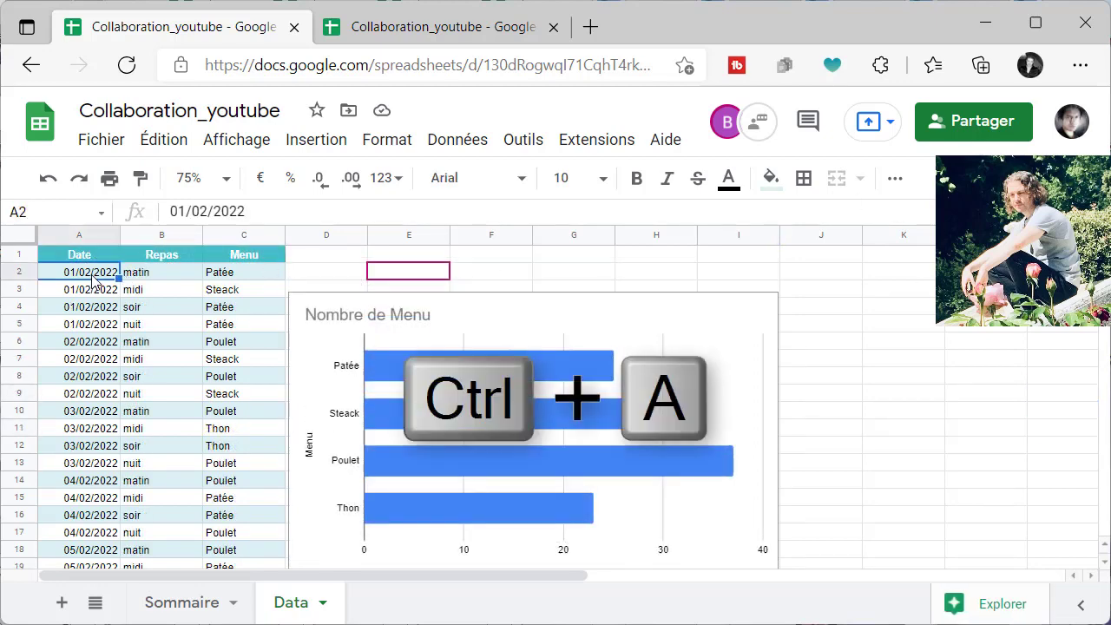
{"action": "right_click", "coordinate": [93, 276]}
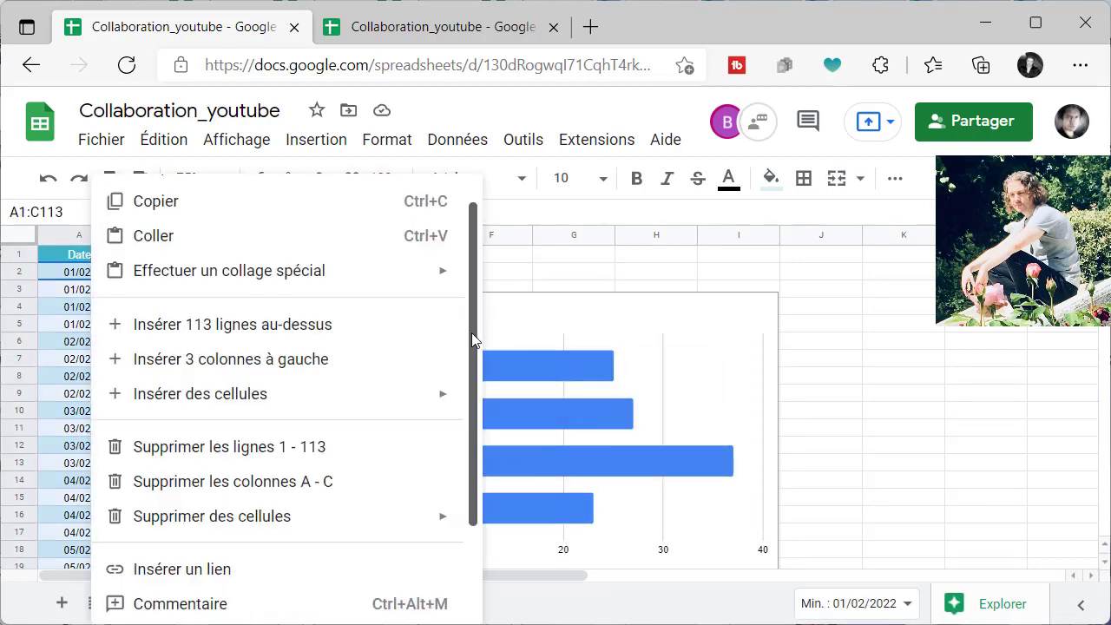
{"action": "left_click_drag", "start_coordinate": [471, 333], "coordinate": [473, 425]}
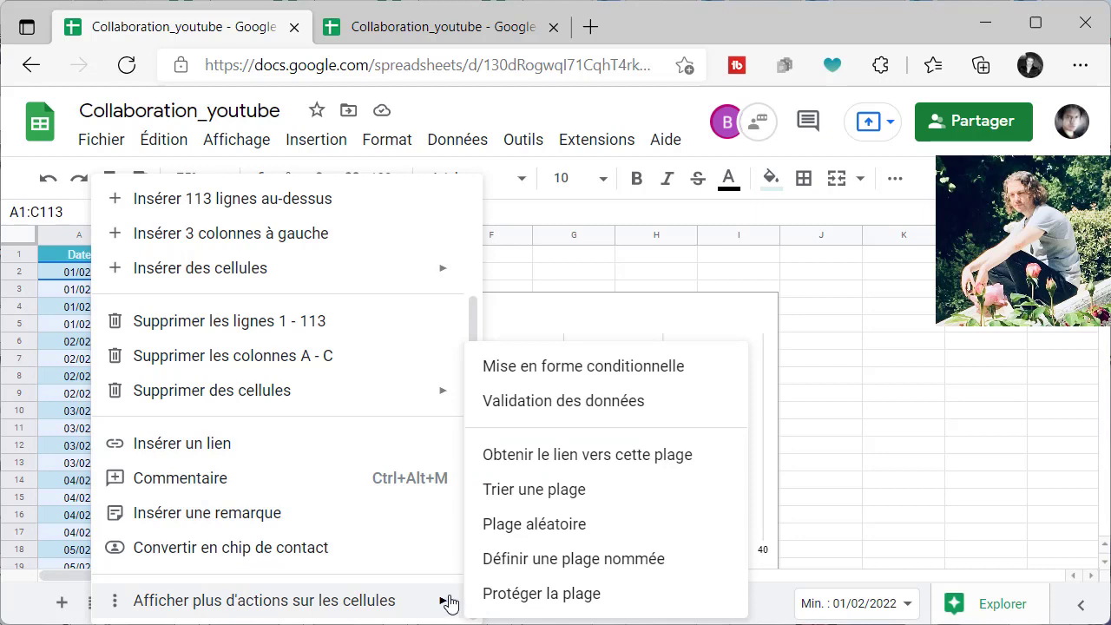
{"action": "left_click", "coordinate": [532, 594]}
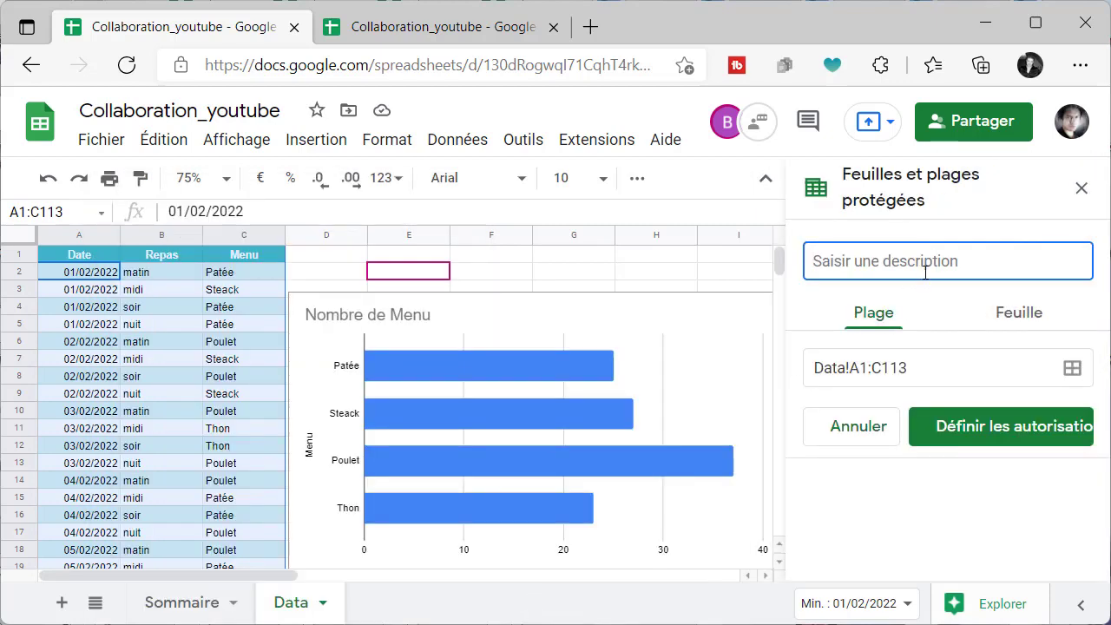
{"action": "left_click", "coordinate": [965, 433]}
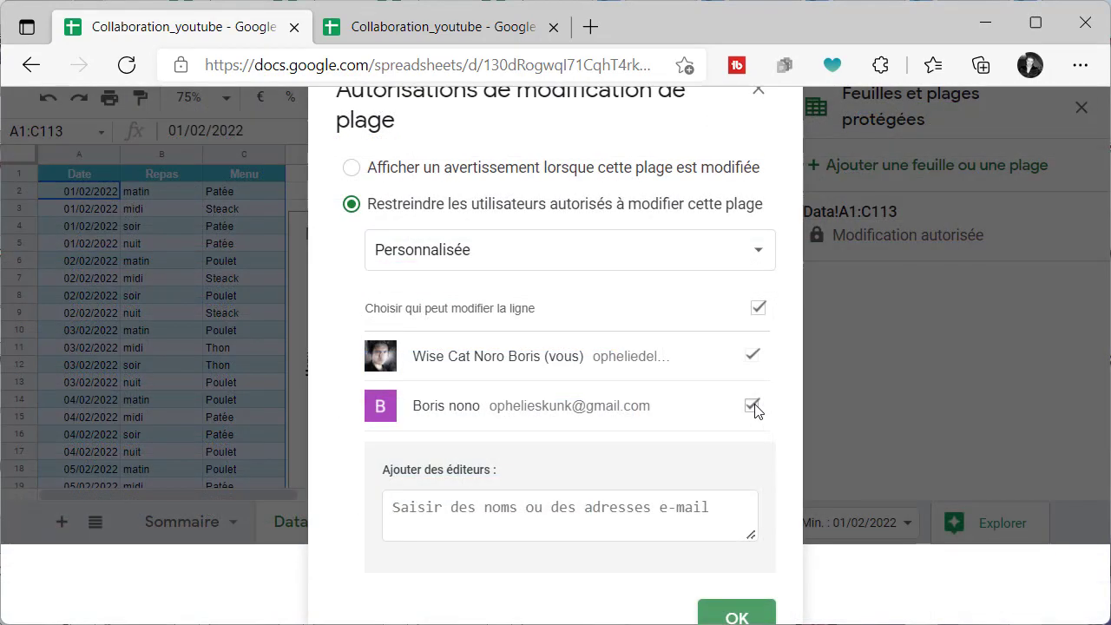
{"action": "left_click", "coordinate": [751, 406]}
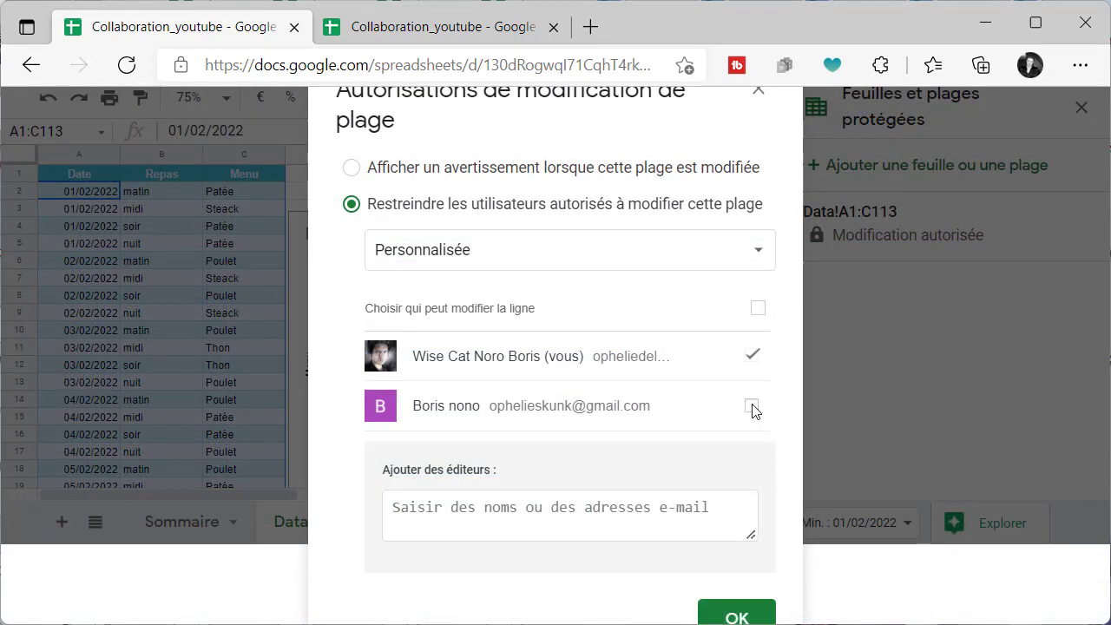
{"action": "left_click", "coordinate": [731, 614]}
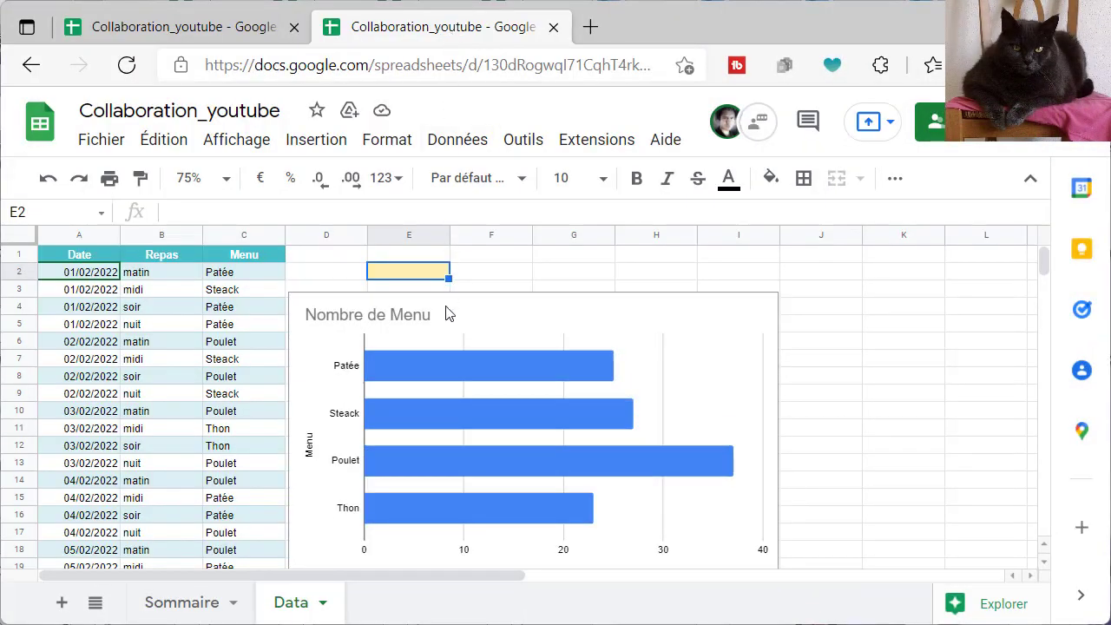
- Try to edit protected cell C7 ('Steack') and trigger the 'Petit problème' warning
{"action": "left_click", "coordinate": [220, 365]}
{"action": "double_click", "coordinate": [220, 365]}
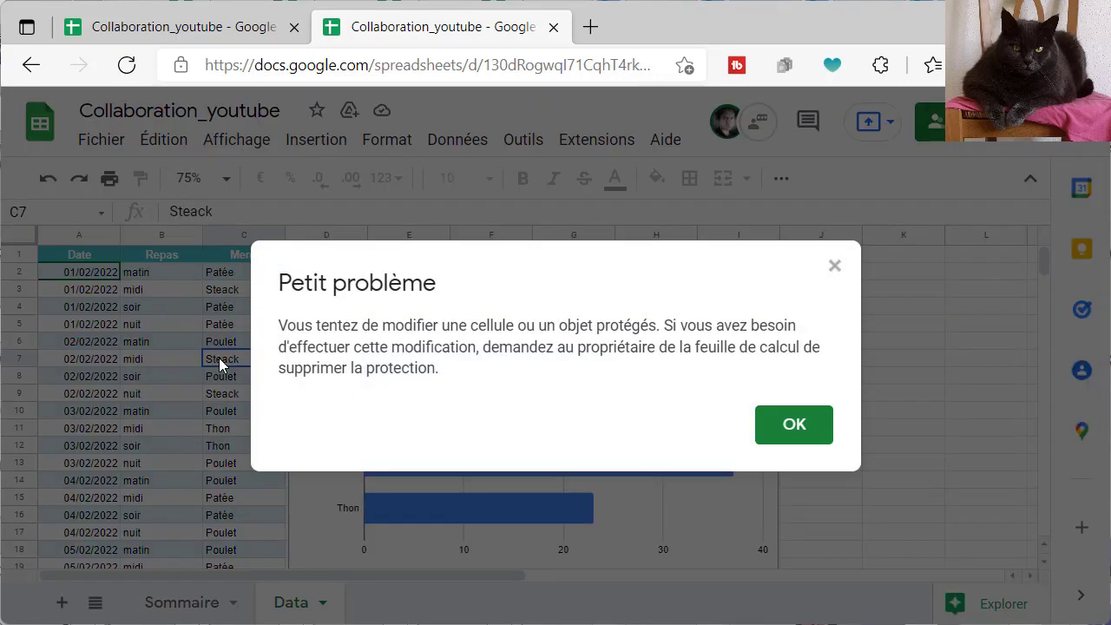